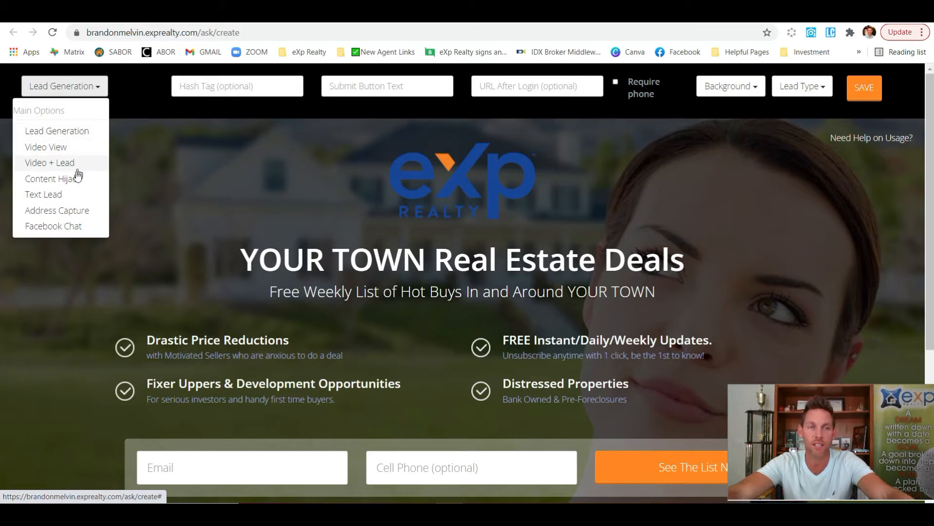
Keep Lead Generation as the page type and enter the hashtag FBmarketplace
{"action": "left_click", "coordinate": [73, 132]}
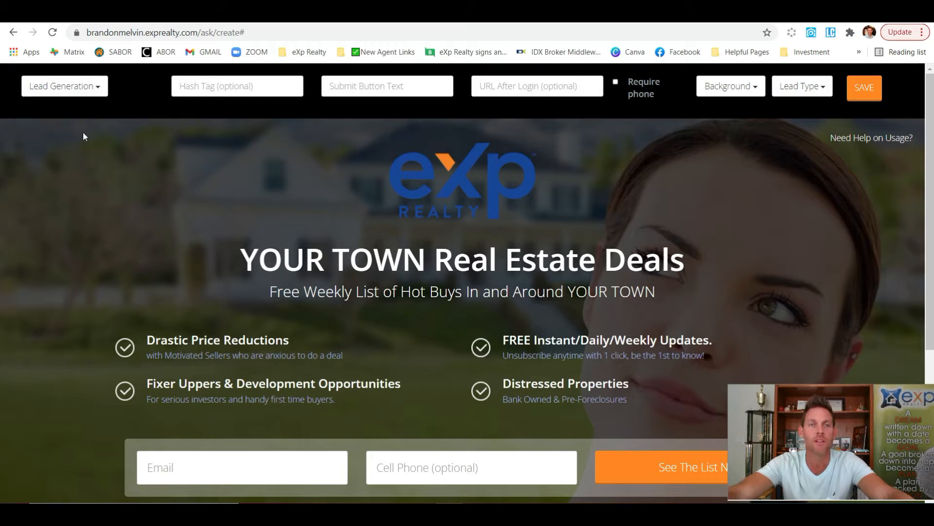
{"action": "left_click", "coordinate": [240, 88]}
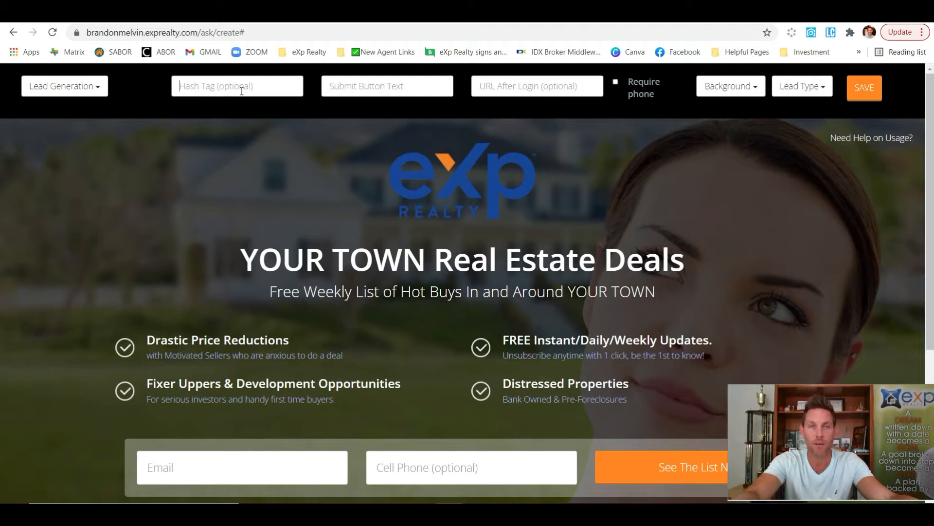
{"action": "type", "text": "FBmarketplace"}
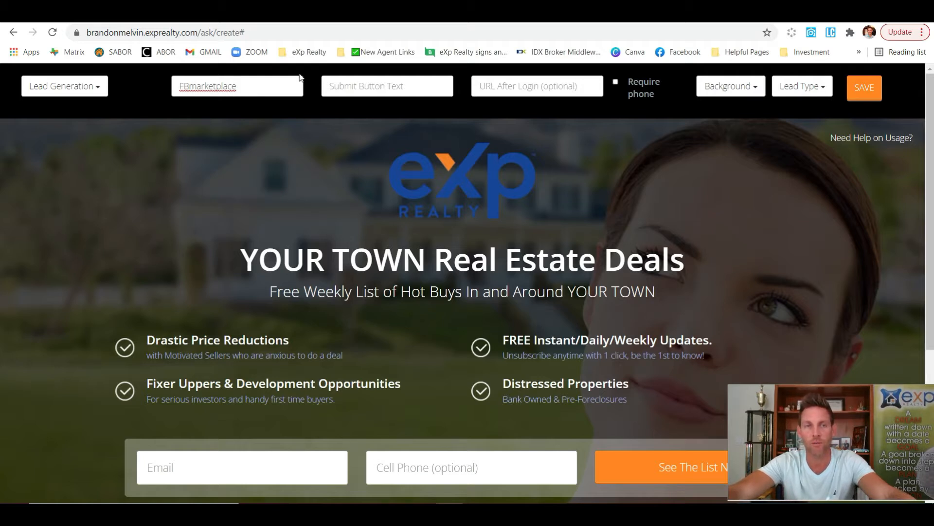
{"action": "left_click", "coordinate": [385, 86]}
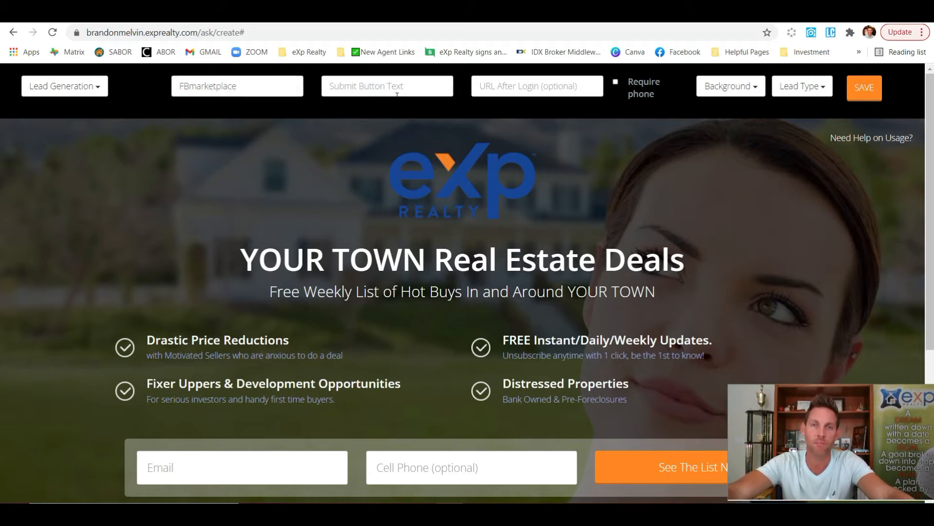
{"action": "scroll", "coordinate": [684, 283], "scroll_direction": "down", "scroll_amount": 5}
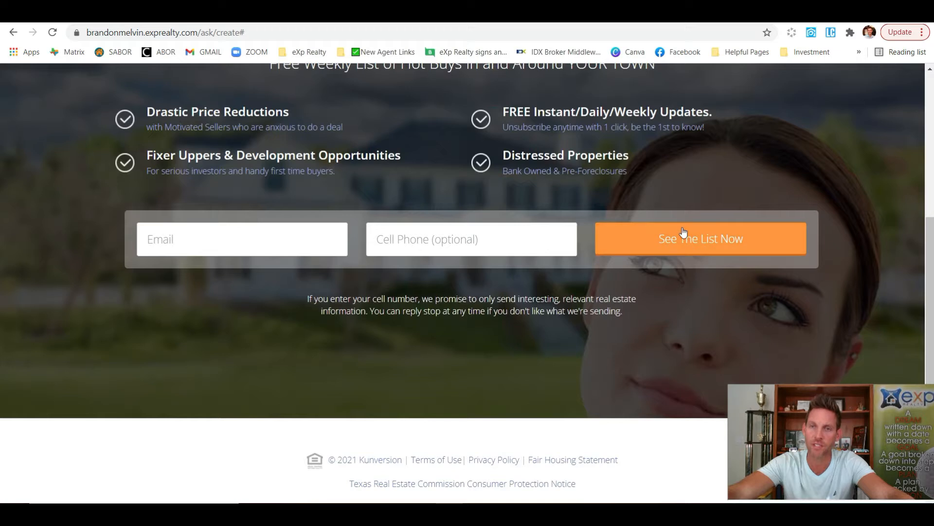
{"action": "scroll", "coordinate": [681, 231], "scroll_direction": "up", "scroll_amount": 5}
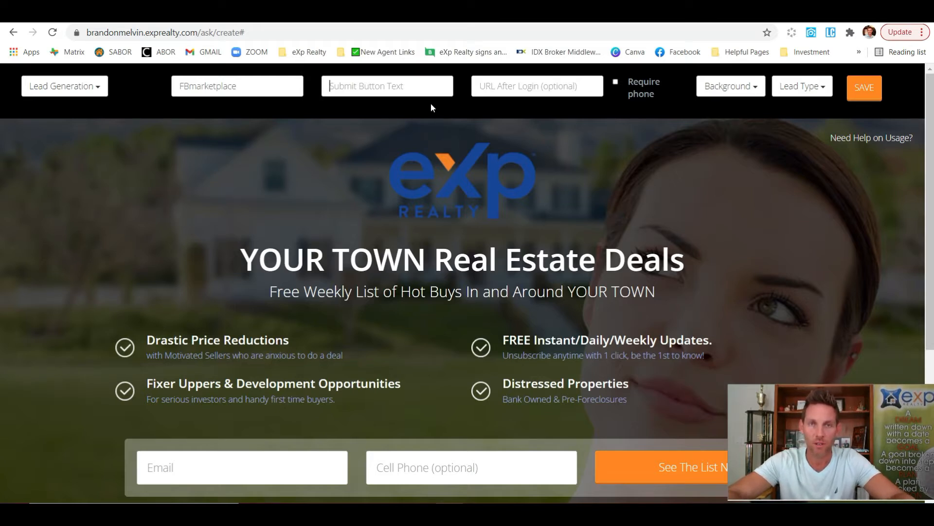
Change the submit button text to 'Click HERE for your FREE list of homes' and require a phone number
{"action": "key", "text": "BackSpace"}
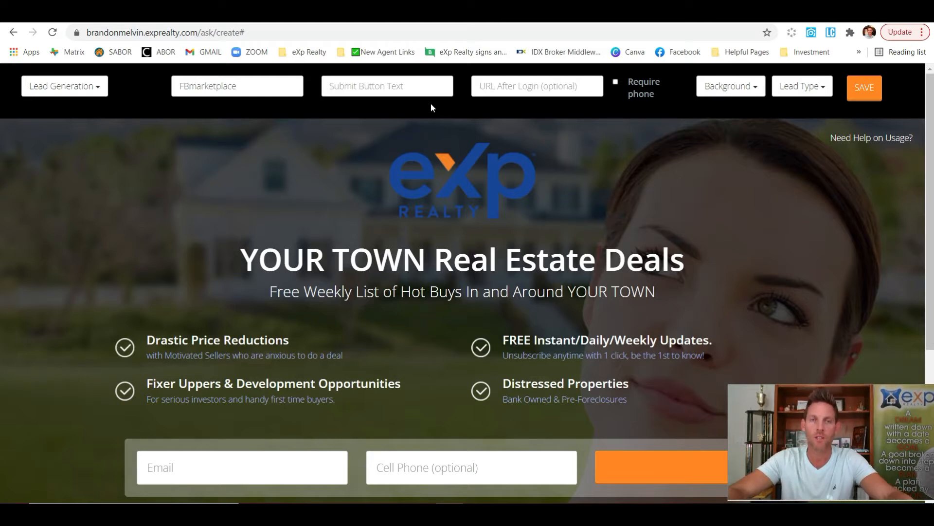
{"action": "type", "text": "Click HERE for your FREE list of homes"}
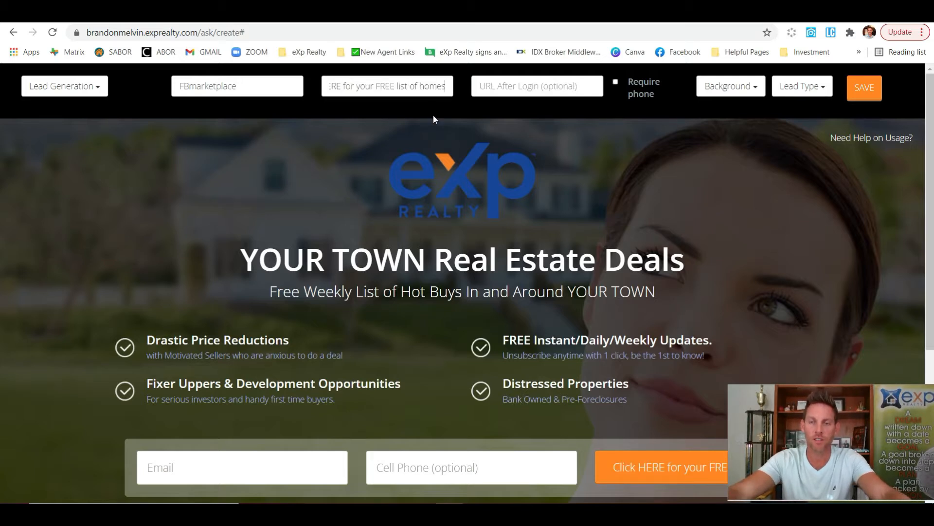
{"action": "scroll", "coordinate": [433, 115], "scroll_direction": "down", "scroll_amount": 4}
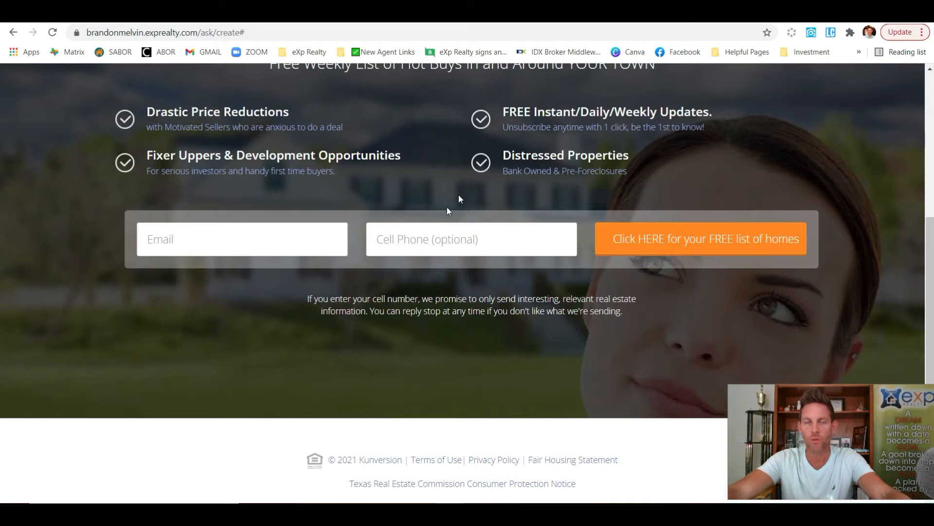
{"action": "scroll", "coordinate": [482, 265], "scroll_direction": "up", "scroll_amount": 5}
{"action": "left_click", "coordinate": [616, 82]}
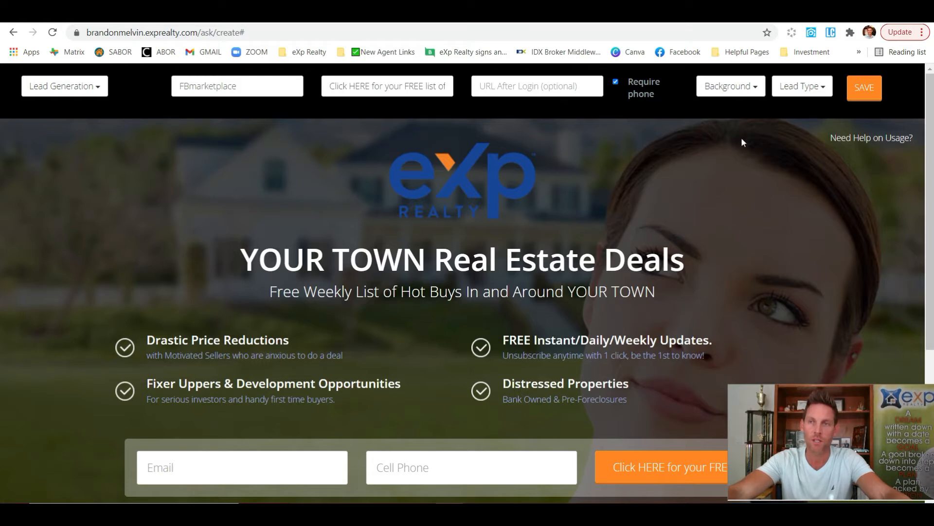
Try the New Construction and Golf Senior backgrounds, then settle on the Kitchen photo
{"action": "left_click", "coordinate": [752, 88]}
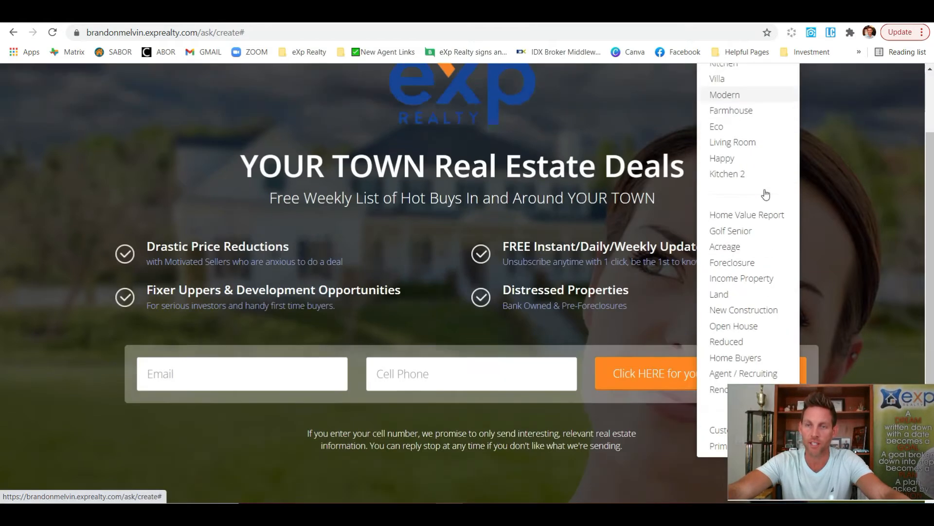
{"action": "scroll", "coordinate": [756, 185], "scroll_direction": "down", "scroll_amount": 3}
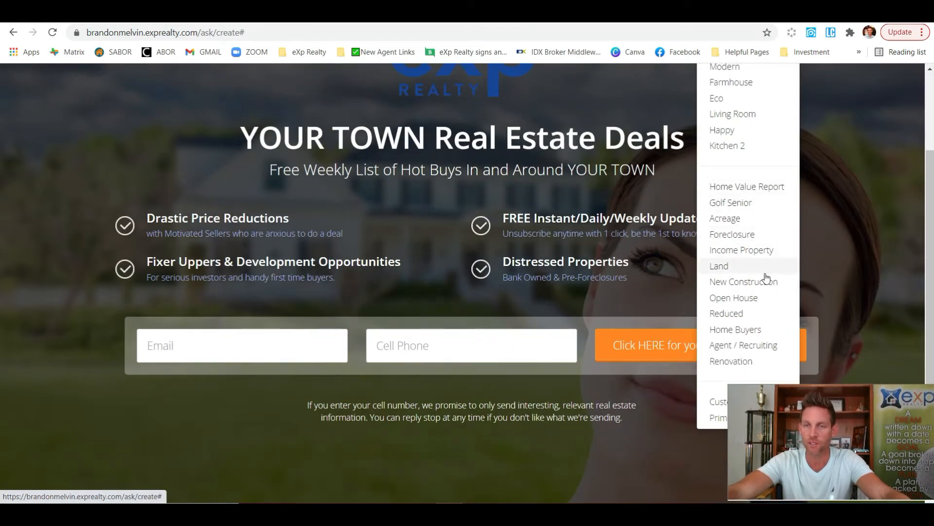
{"action": "left_click", "coordinate": [743, 282]}
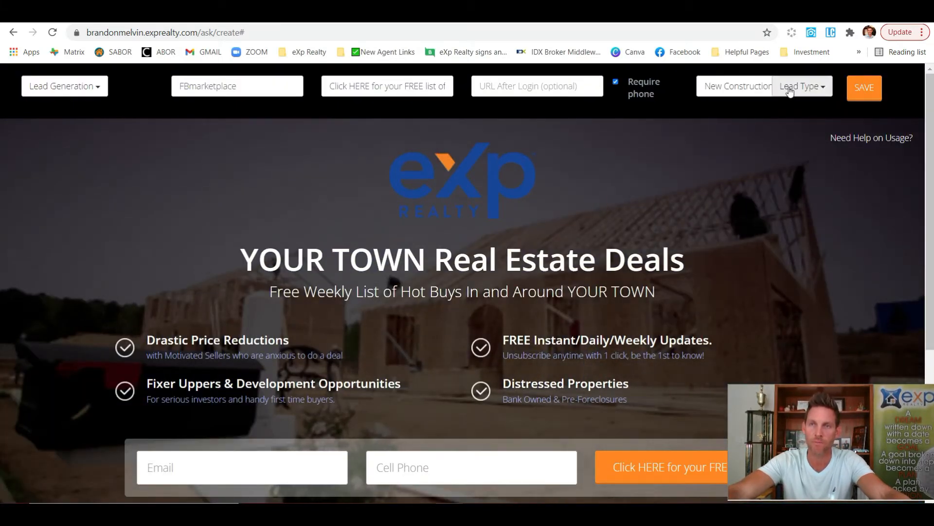
{"action": "left_click", "coordinate": [762, 86]}
{"action": "scroll", "coordinate": [777, 238], "scroll_direction": "down", "scroll_amount": 2}
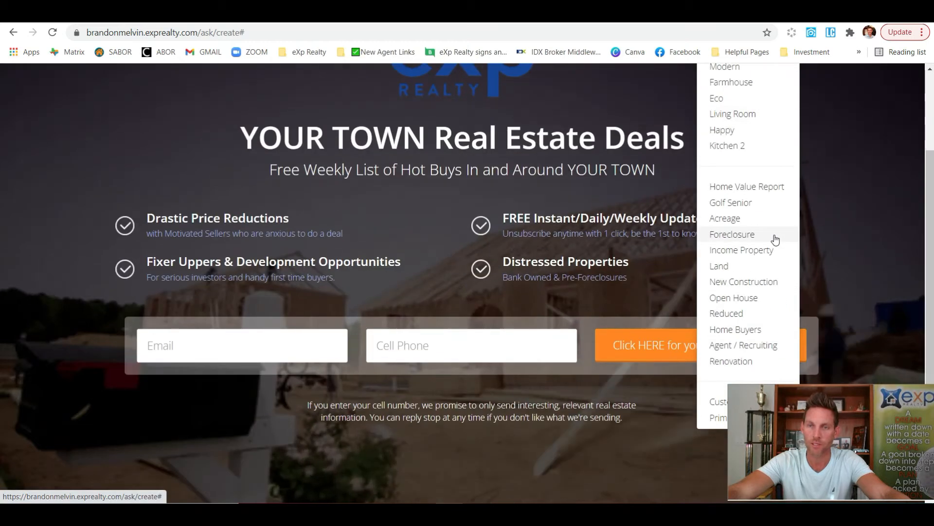
{"action": "left_click", "coordinate": [756, 203]}
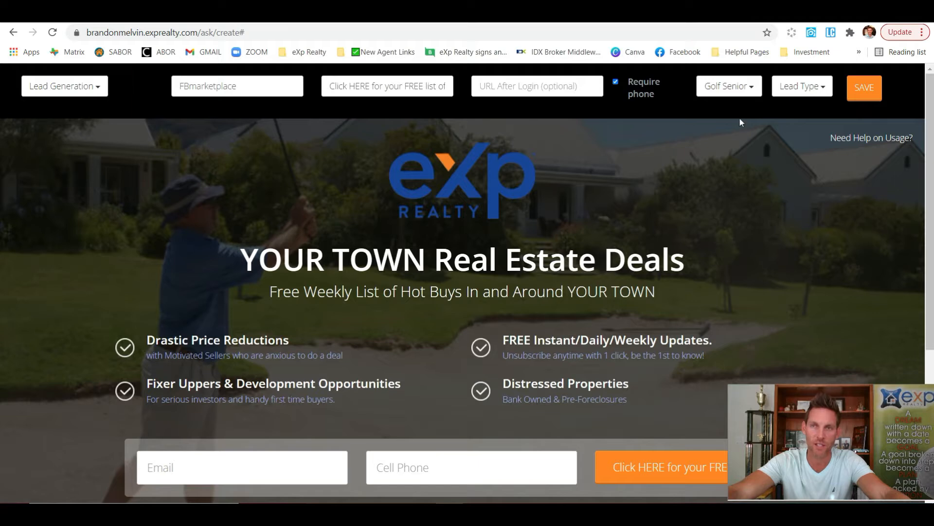
{"action": "left_click", "coordinate": [754, 89]}
{"action": "left_click", "coordinate": [757, 186]}
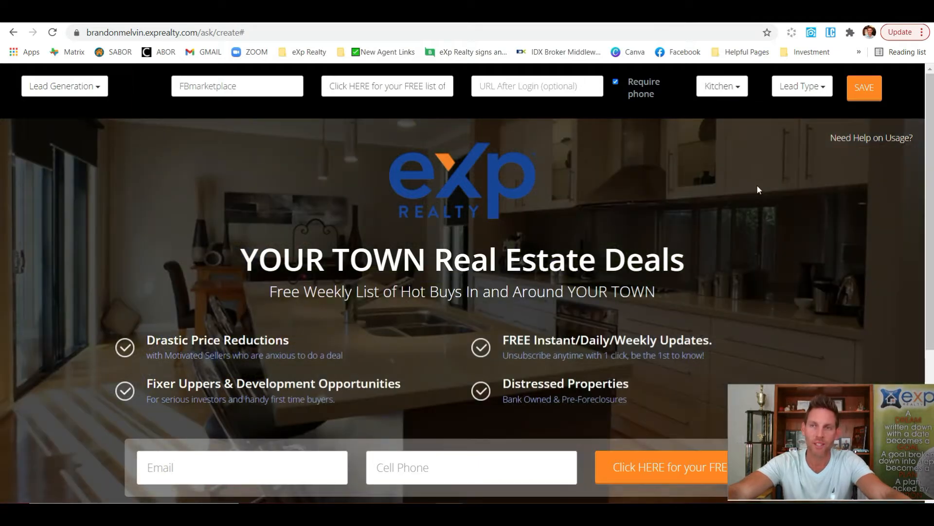
{"action": "left_click", "coordinate": [810, 90]}
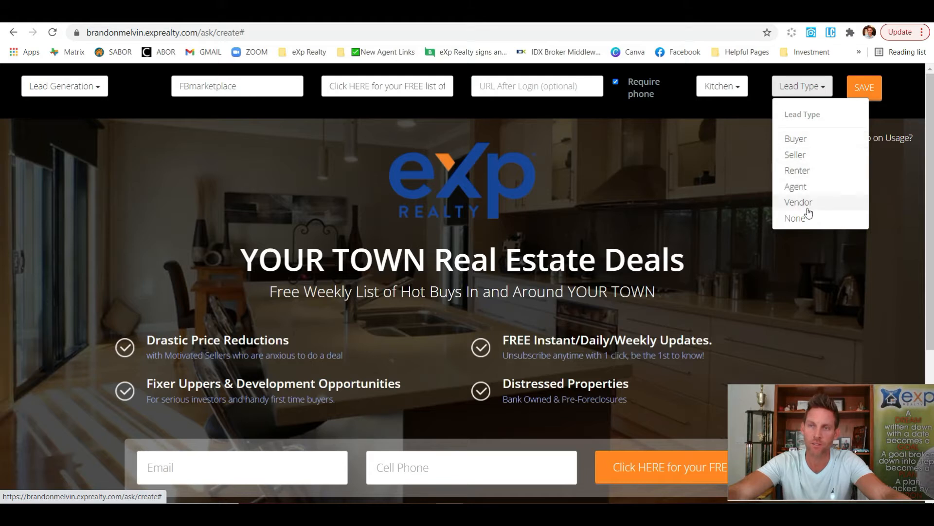
Choose Buyer as the lead type to load the first-time home buyer copy
{"action": "left_click", "coordinate": [797, 140]}
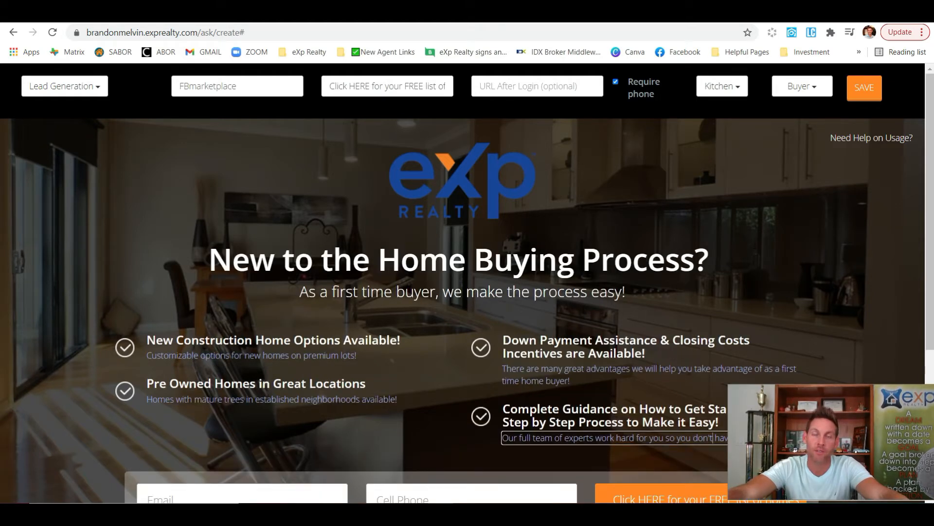
{"action": "scroll", "coordinate": [467, 283], "scroll_direction": "down", "scroll_amount": 3}
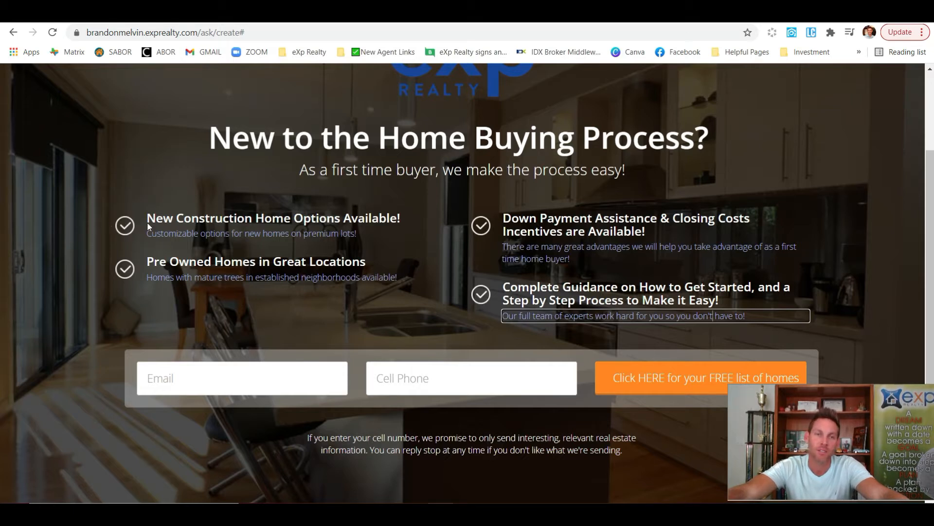
{"action": "left_click", "coordinate": [360, 218]}
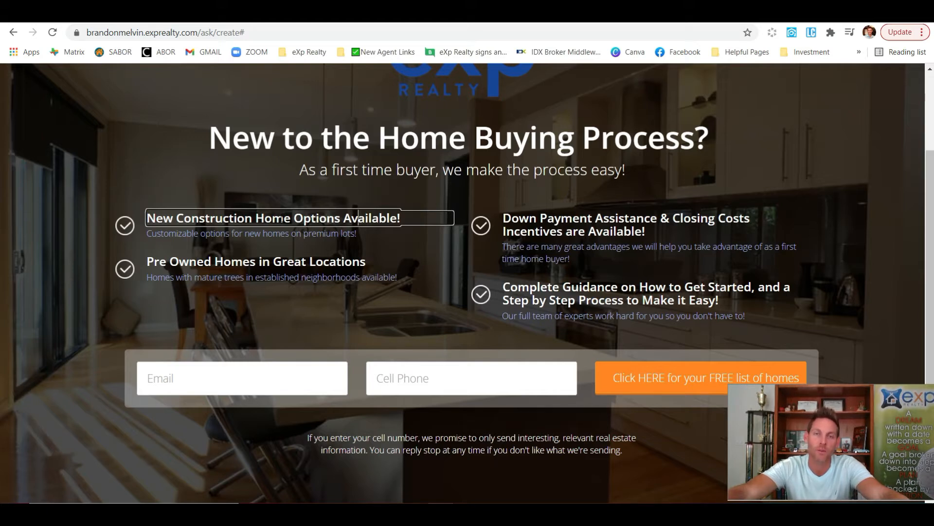
{"action": "scroll", "coordinate": [281, 219], "scroll_direction": "up", "scroll_amount": 1}
{"action": "left_click", "coordinate": [177, 279]}
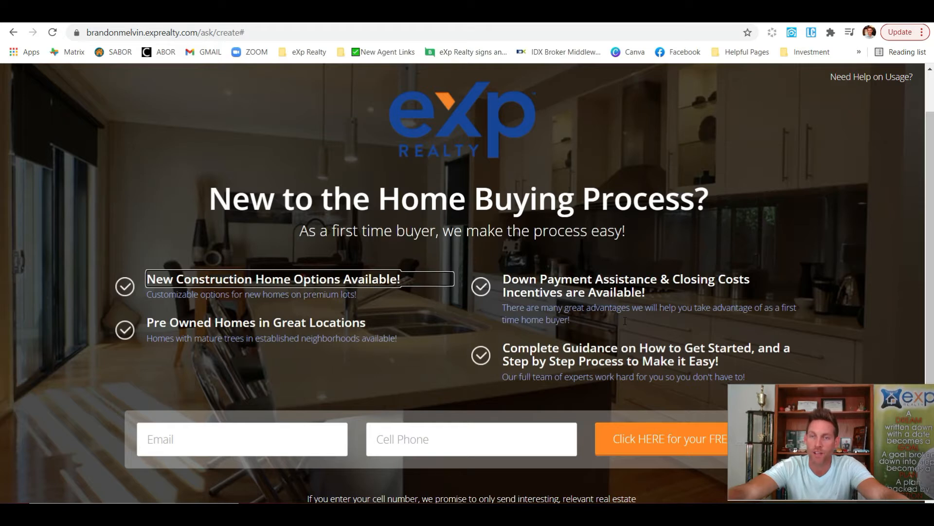
{"action": "scroll", "coordinate": [625, 321], "scroll_direction": "down", "scroll_amount": 1}
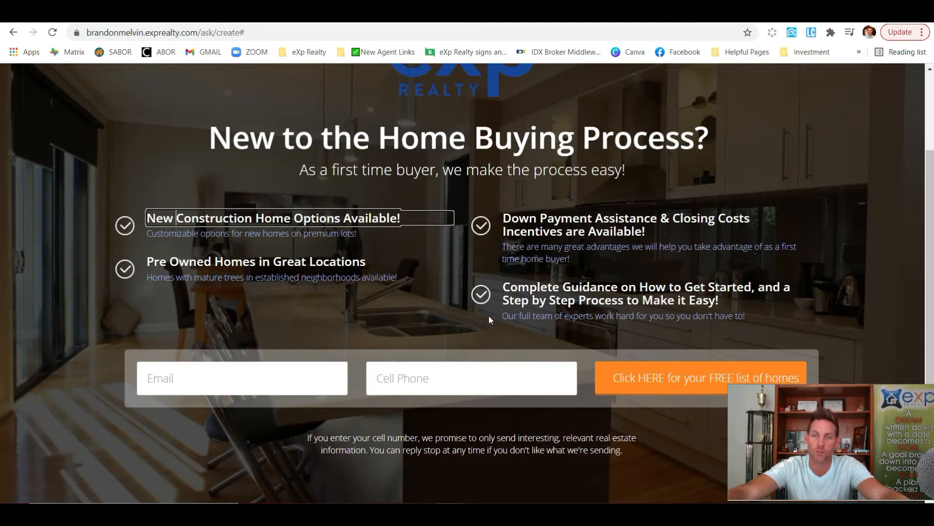
{"action": "scroll", "coordinate": [462, 317], "scroll_direction": "up", "scroll_amount": 3}
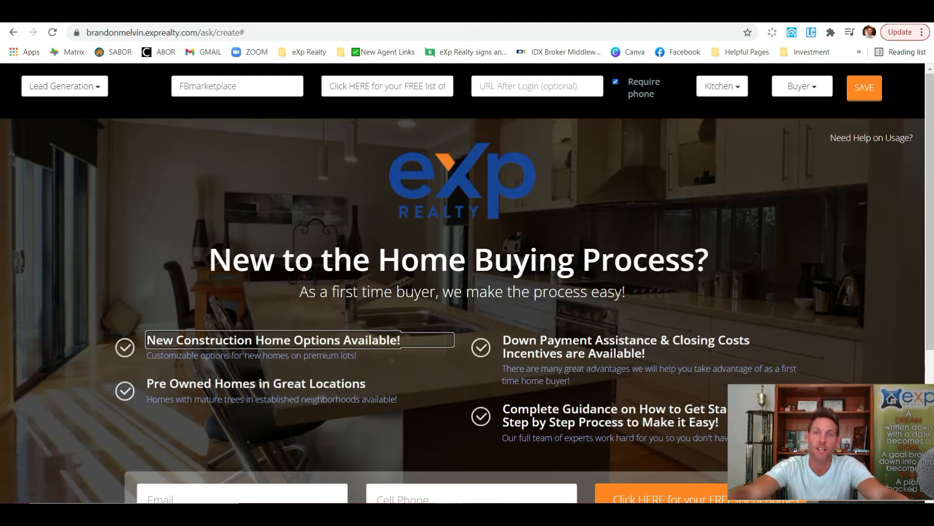
{"action": "scroll", "coordinate": [652, 380], "scroll_direction": "down", "scroll_amount": 3}
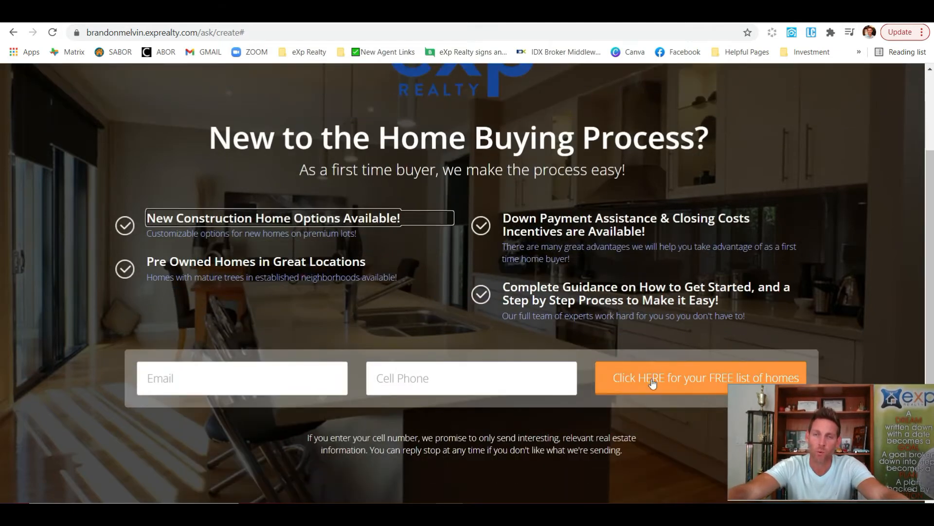
{"action": "scroll", "coordinate": [633, 358], "scroll_direction": "down", "scroll_amount": 2}
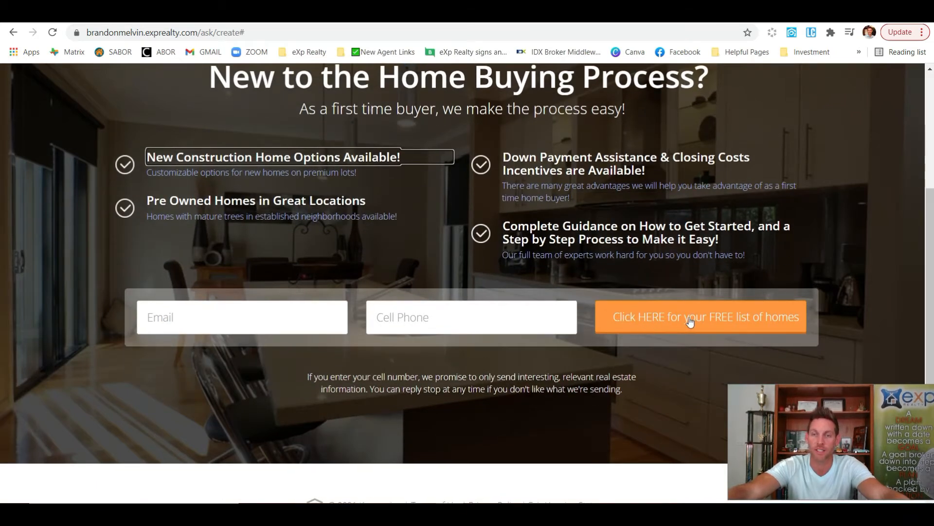
{"action": "scroll", "coordinate": [689, 306], "scroll_direction": "up", "scroll_amount": 5}
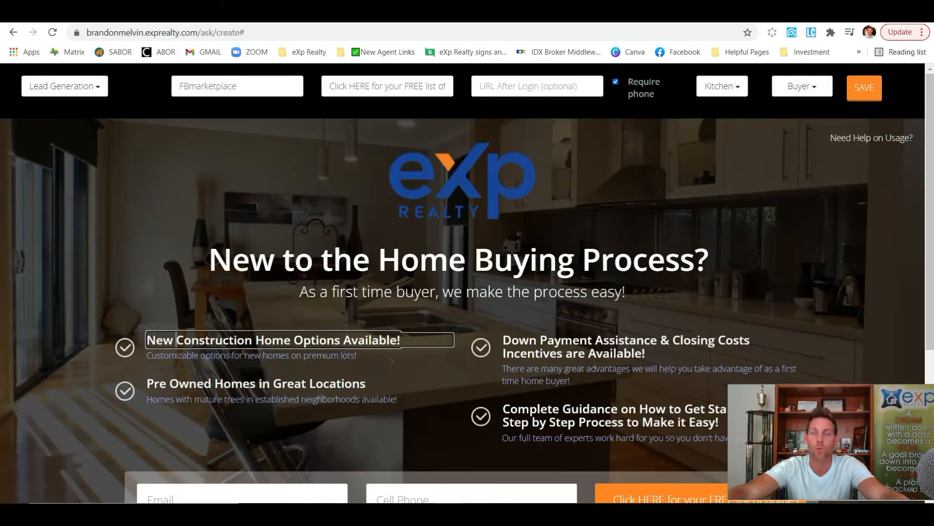
Return to the kvCORE dashboard and open Build Squeeze Page under Lead Engine
{"action": "left_click", "coordinate": [498, 86]}
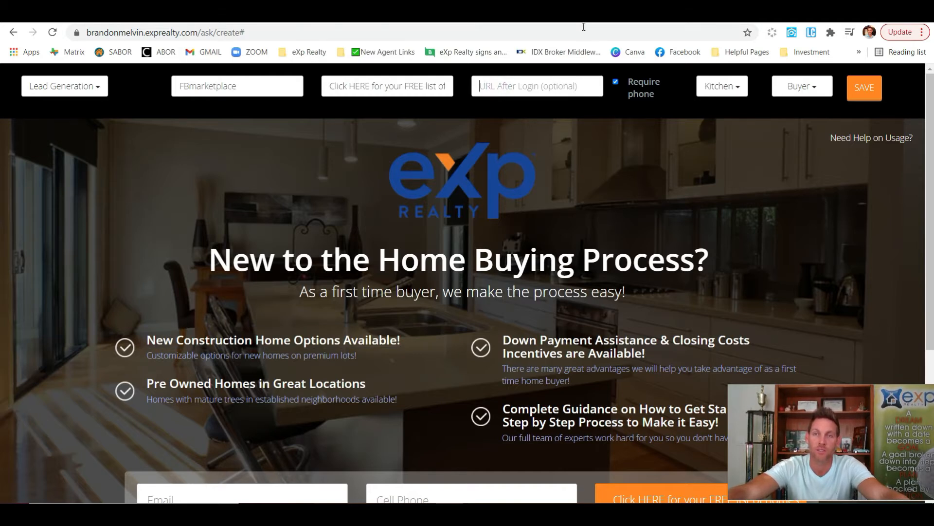
{"action": "left_click", "coordinate": [104, 13]}
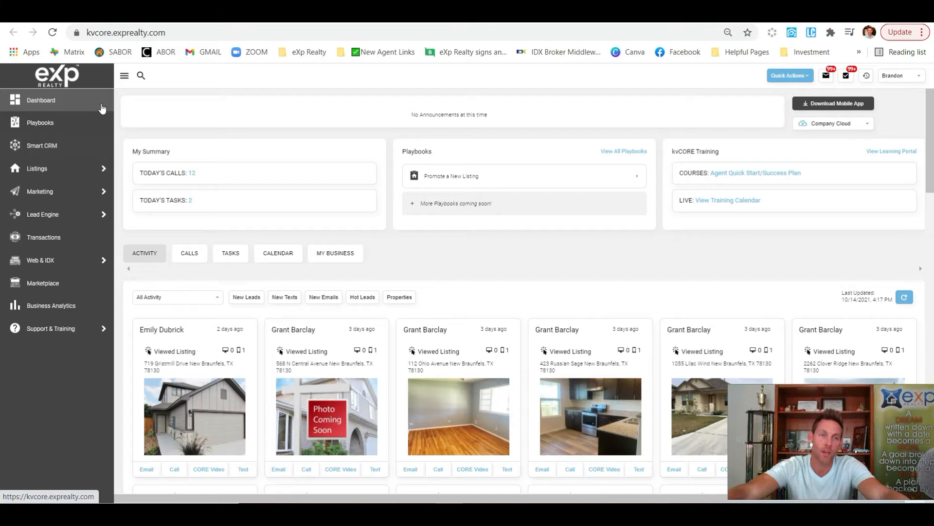
{"action": "mouse_move", "coordinate": [59, 216]}
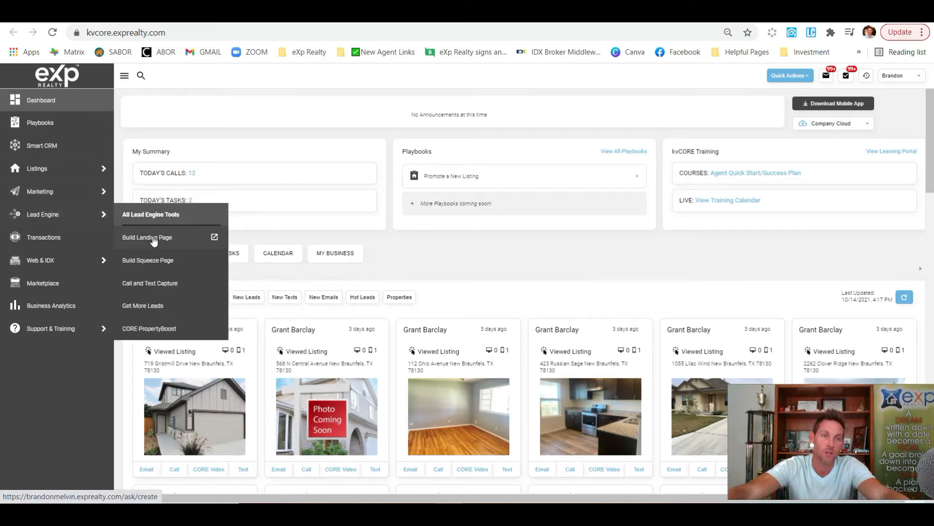
{"action": "left_click", "coordinate": [175, 262]}
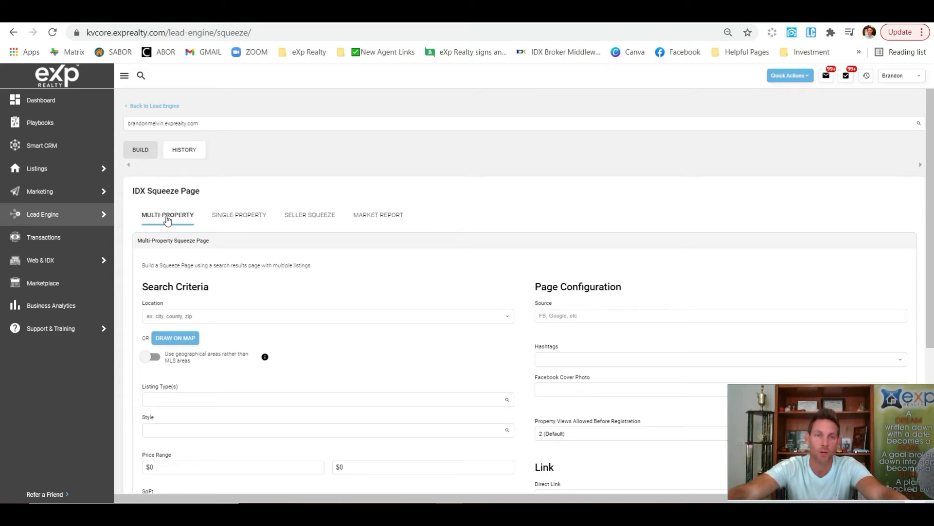
Set the search location to the city New Braunfels, TX
{"action": "scroll", "coordinate": [195, 233], "scroll_direction": "down", "scroll_amount": 1}
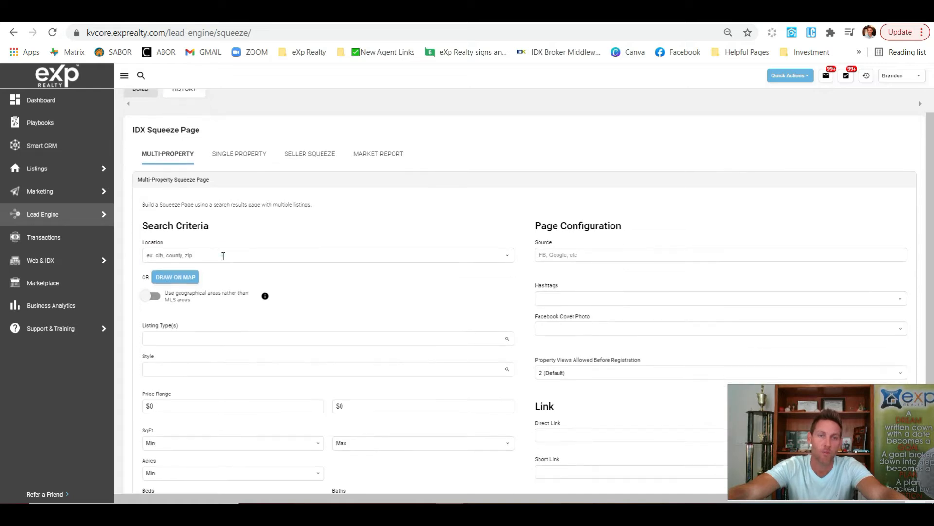
{"action": "left_click", "coordinate": [222, 254]}
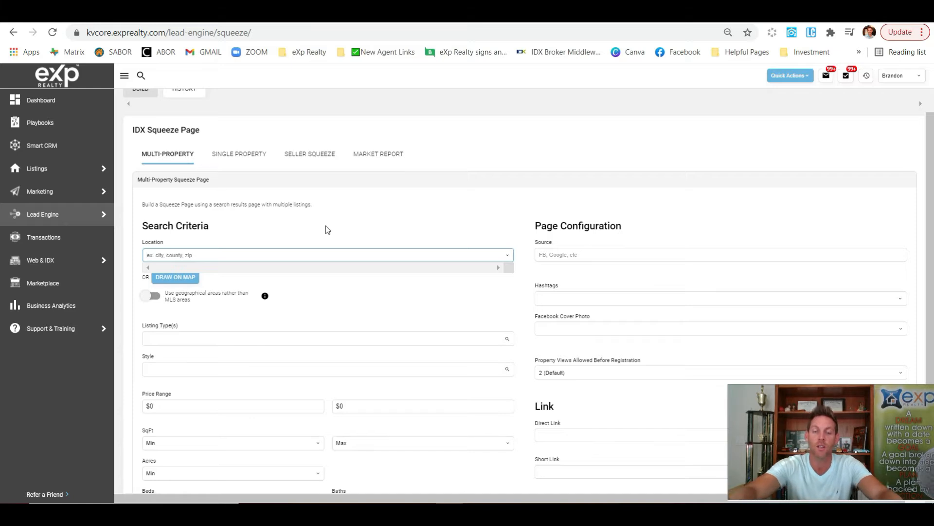
{"action": "type", "text": "new"}
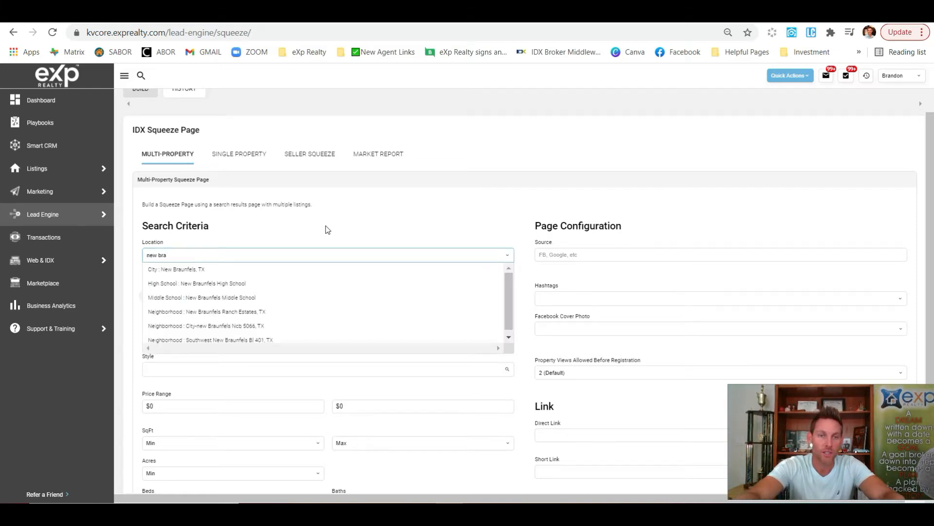
{"action": "left_click", "coordinate": [220, 269]}
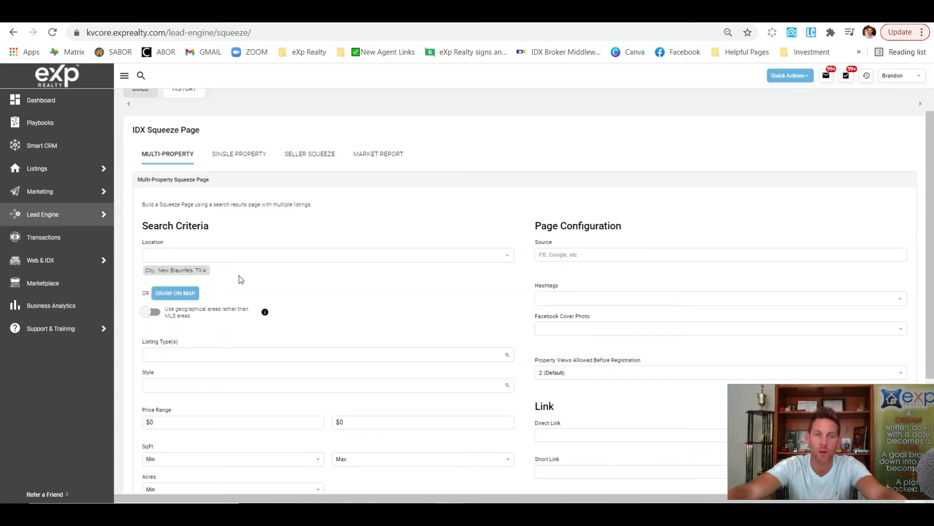
Limit the listing types to Single Family
{"action": "scroll", "coordinate": [246, 296], "scroll_direction": "down", "scroll_amount": 1}
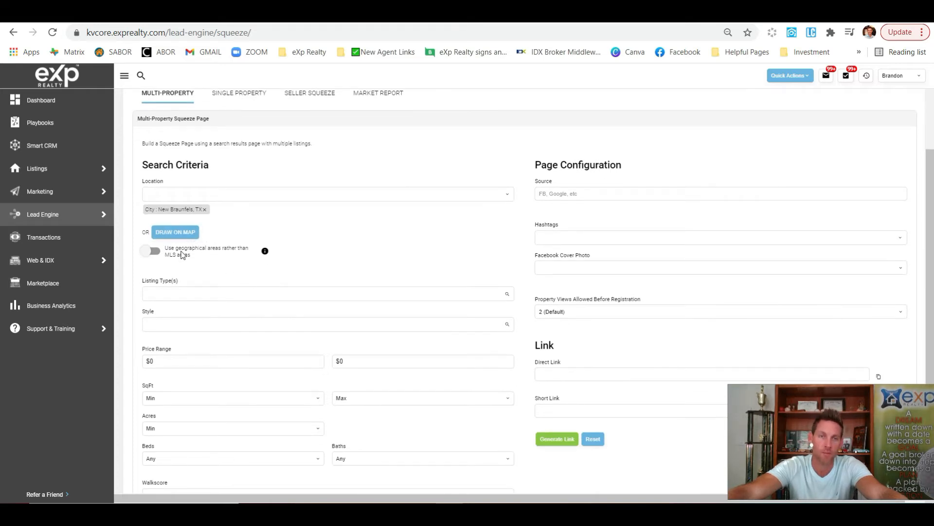
{"action": "scroll", "coordinate": [202, 285], "scroll_direction": "down", "scroll_amount": 1}
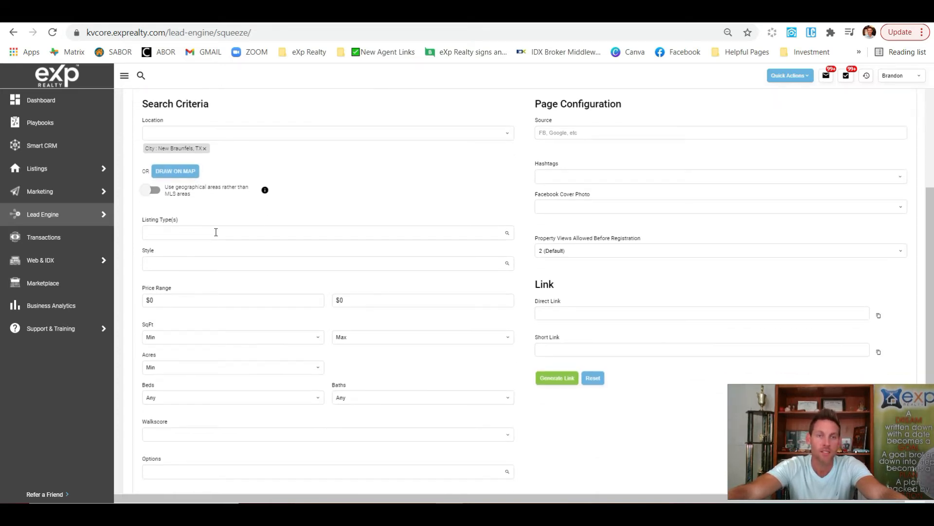
{"action": "left_click", "coordinate": [230, 234]}
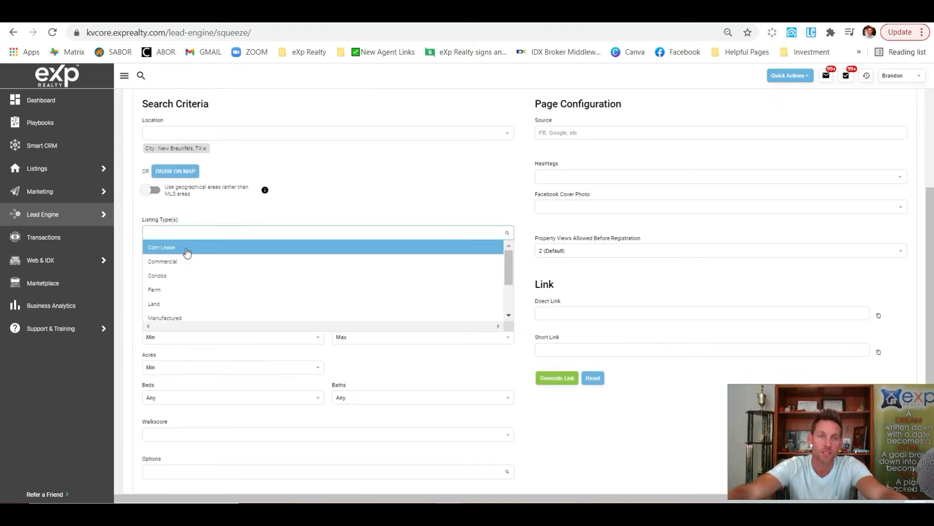
{"action": "scroll", "coordinate": [194, 287], "scroll_direction": "down", "scroll_amount": 2}
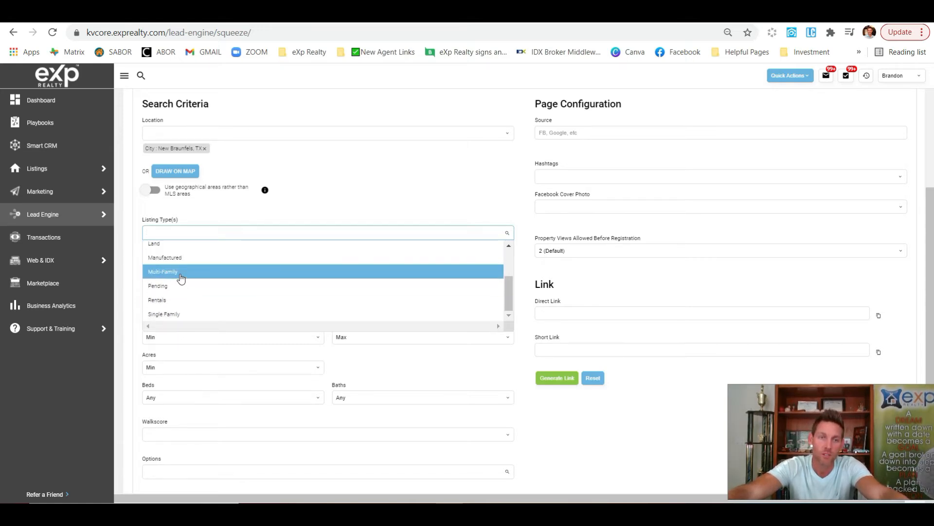
{"action": "left_click", "coordinate": [180, 315]}
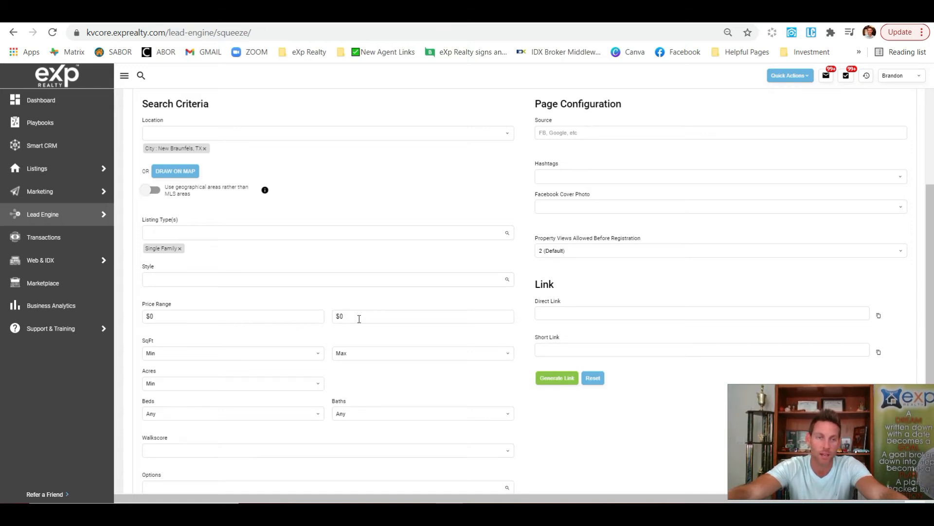
{"action": "scroll", "coordinate": [380, 320], "scroll_direction": "down", "scroll_amount": 2}
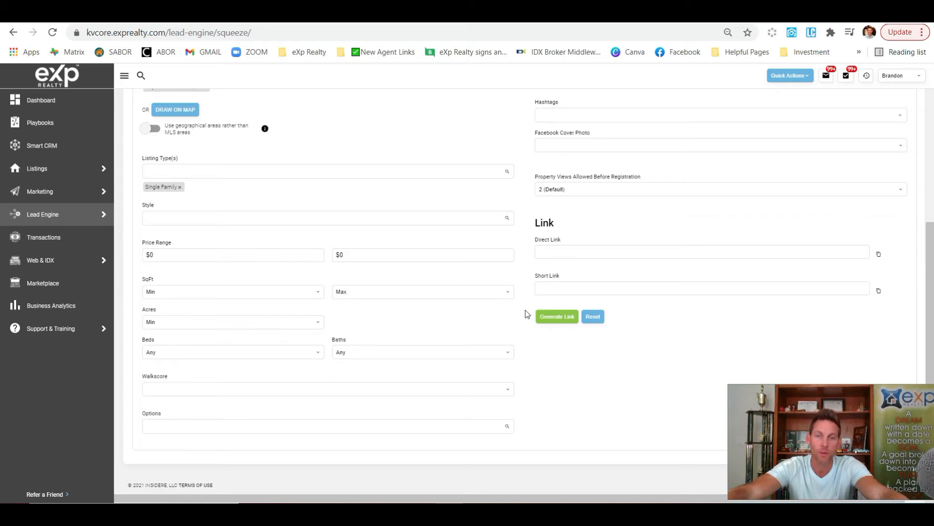
{"action": "scroll", "coordinate": [526, 313], "scroll_direction": "up", "scroll_amount": 8}
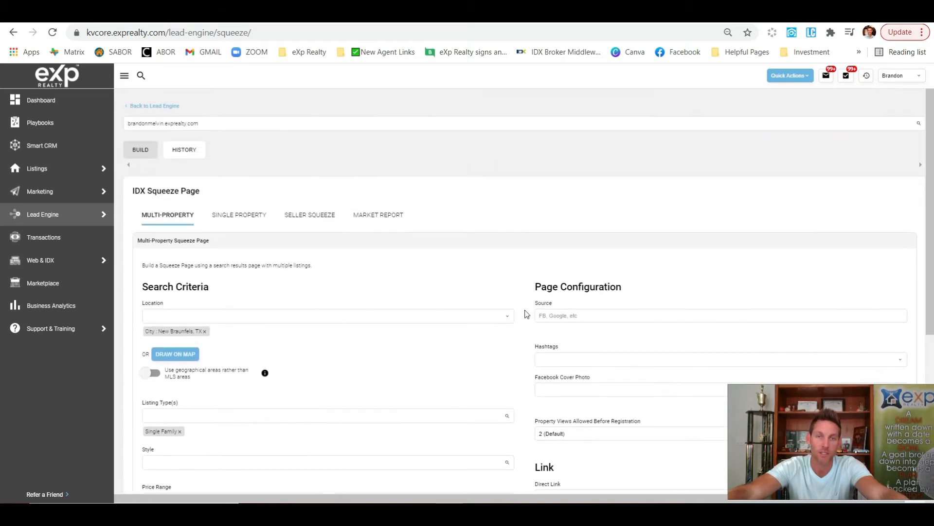
{"action": "scroll", "coordinate": [525, 314], "scroll_direction": "down", "scroll_amount": 3}
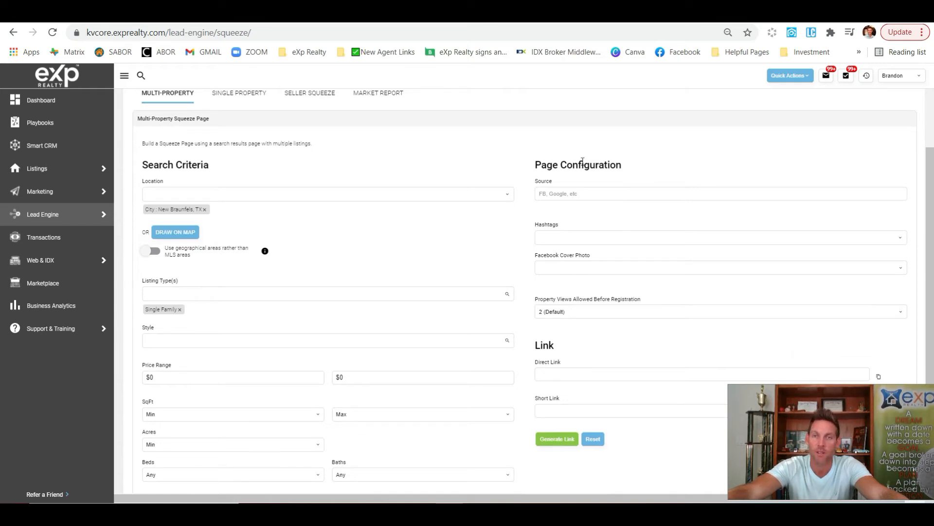
Enter FBmarketplace as the lead source and add it as a hashtag
{"action": "left_click", "coordinate": [609, 194]}
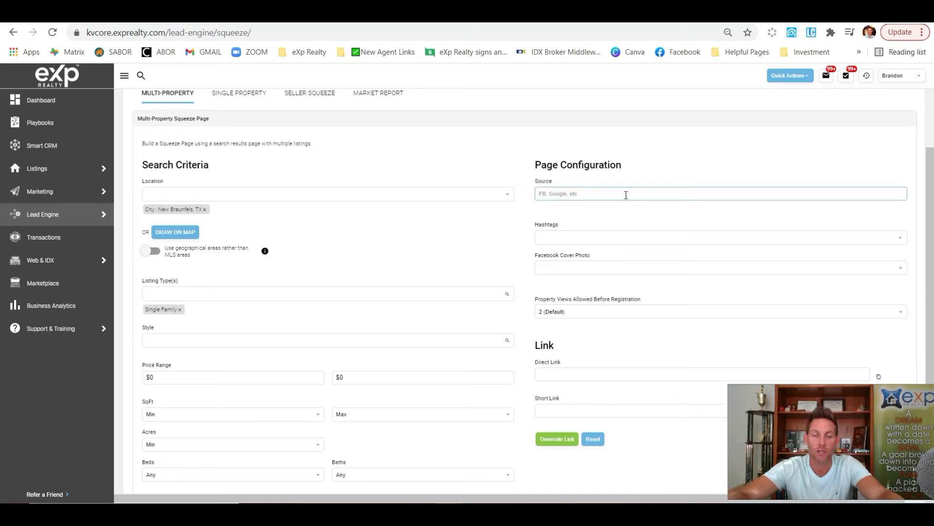
{"action": "type", "text": "FB"}
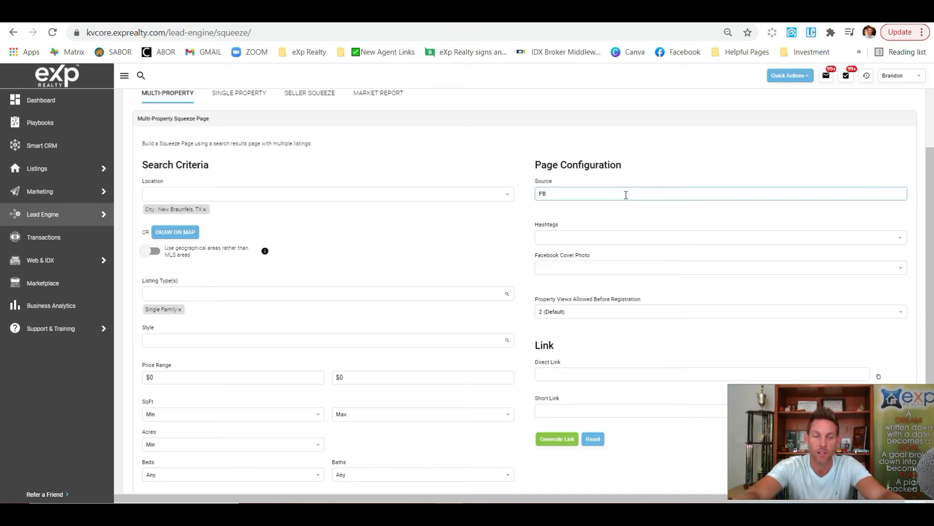
{"action": "type", "text": "marketplace"}
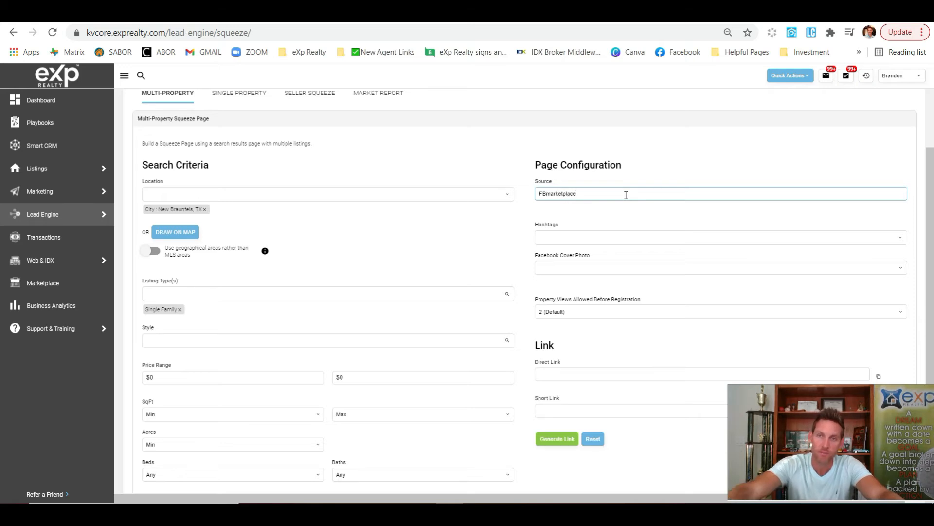
{"action": "key", "text": "shift+Left"}
{"action": "key", "text": "shift+Left"}
{"action": "key", "text": "shift+Left"}
{"action": "key", "text": "shift+Left"}
{"action": "key", "text": "shift+Left"}
{"action": "key", "text": "shift+Left"}
{"action": "key", "text": "shift+Left"}
{"action": "key", "text": "shift+Left"}
{"action": "key", "text": "shift+Left"}
{"action": "key", "text": "shift+Left"}
{"action": "key", "text": "shift+Left"}
{"action": "key", "text": "shift+Left"}
{"action": "key", "text": "ctrl+c"}
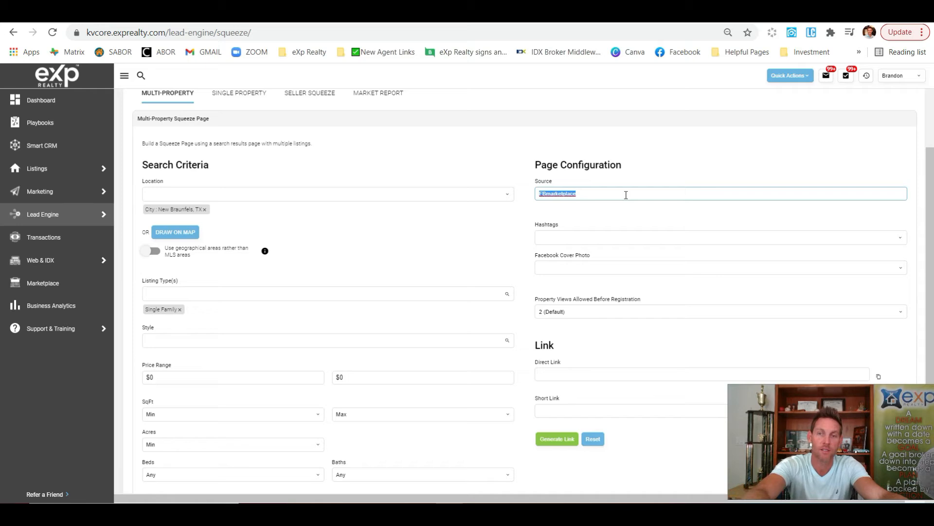
{"action": "left_click", "coordinate": [587, 238]}
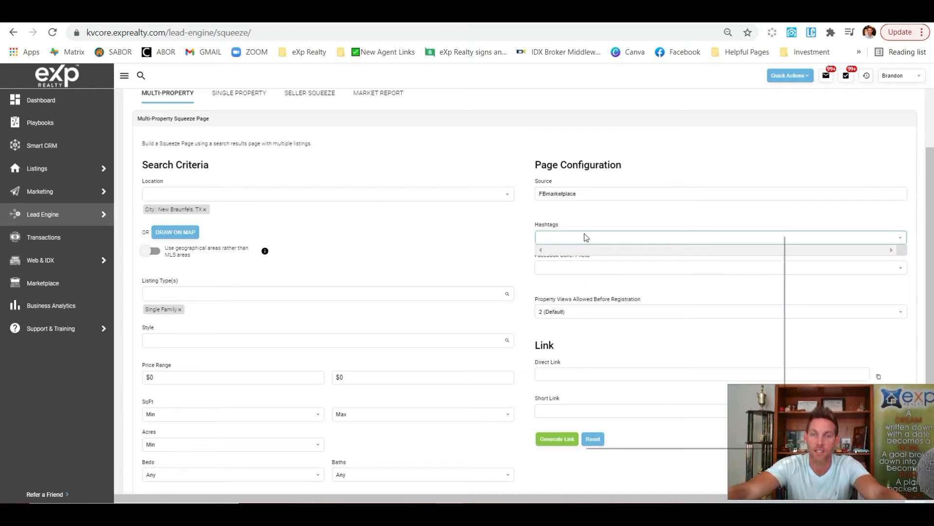
{"action": "right_click", "coordinate": [586, 237]}
{"action": "left_click", "coordinate": [629, 328]}
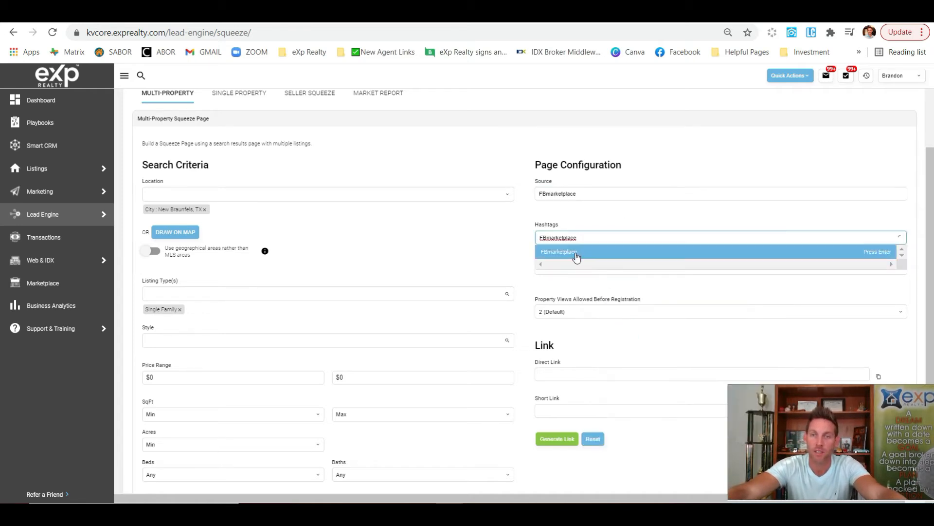
{"action": "left_click", "coordinate": [577, 257]}
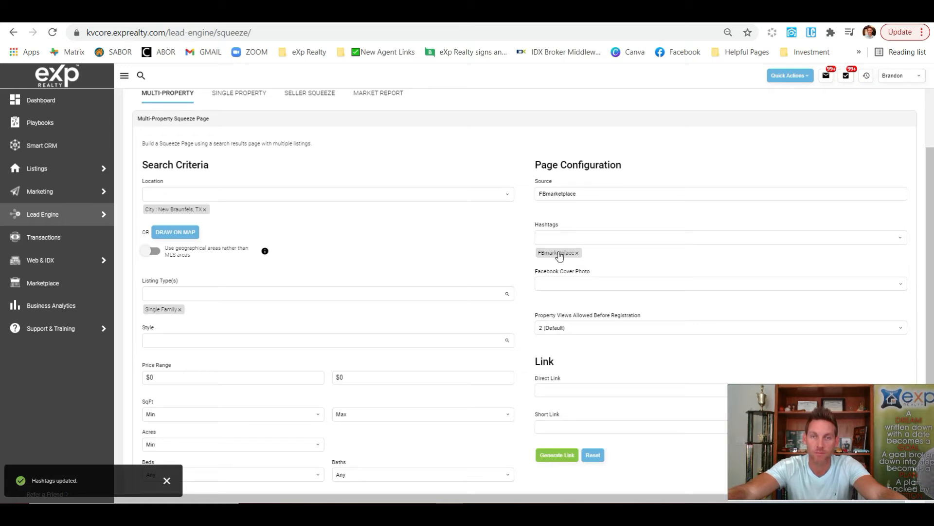
Use search-result listings as cover photo, set property views to Never, then generate and copy the short link
{"action": "left_click", "coordinate": [585, 289]}
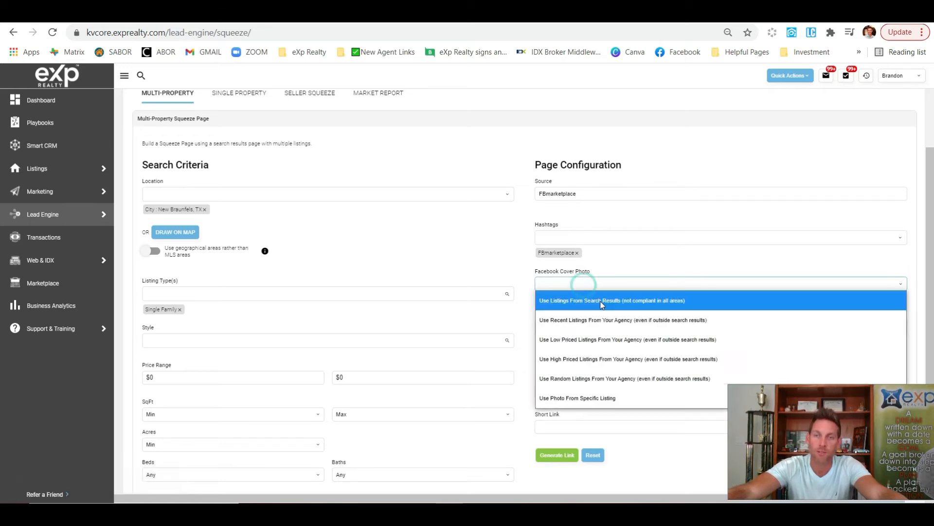
{"action": "left_click", "coordinate": [633, 302]}
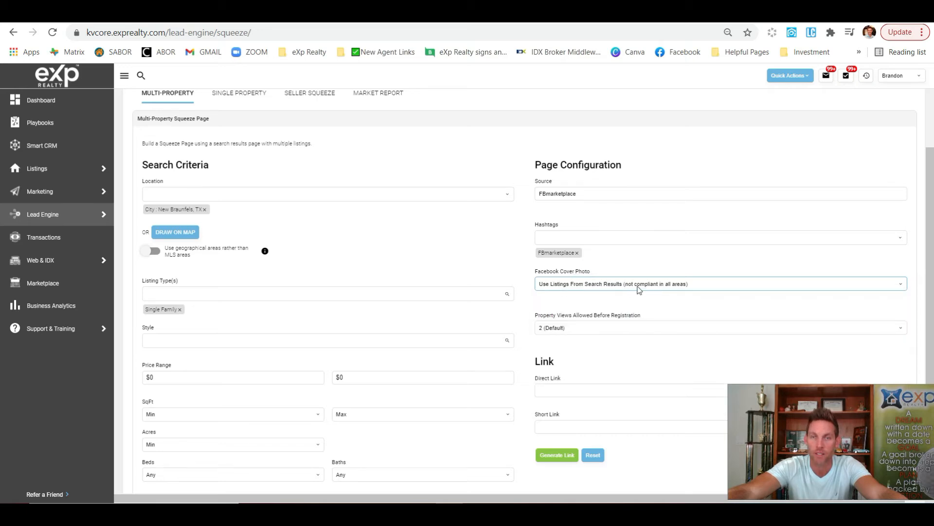
{"action": "left_click", "coordinate": [577, 330]}
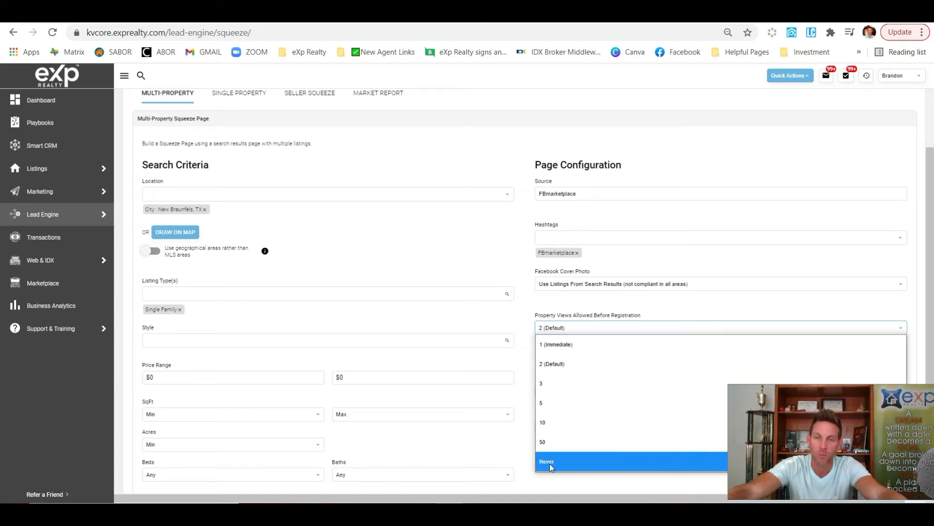
{"action": "left_click", "coordinate": [566, 467]}
{"action": "scroll", "coordinate": [530, 306], "scroll_direction": "down", "scroll_amount": 3}
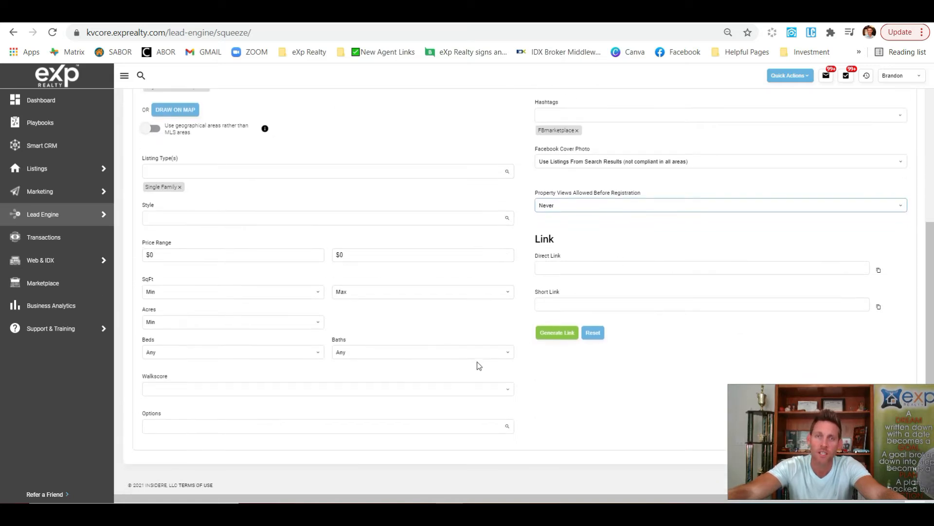
{"action": "left_click", "coordinate": [567, 332]}
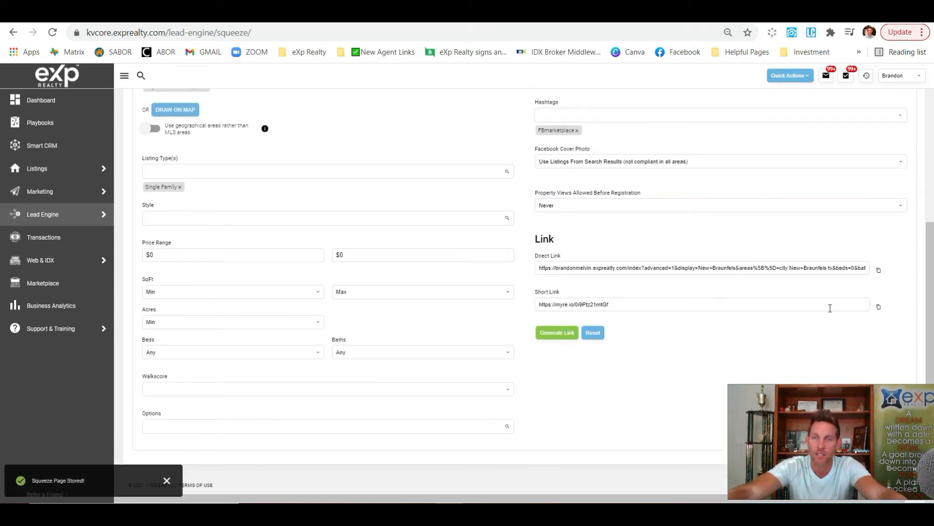
{"action": "left_click", "coordinate": [879, 312]}
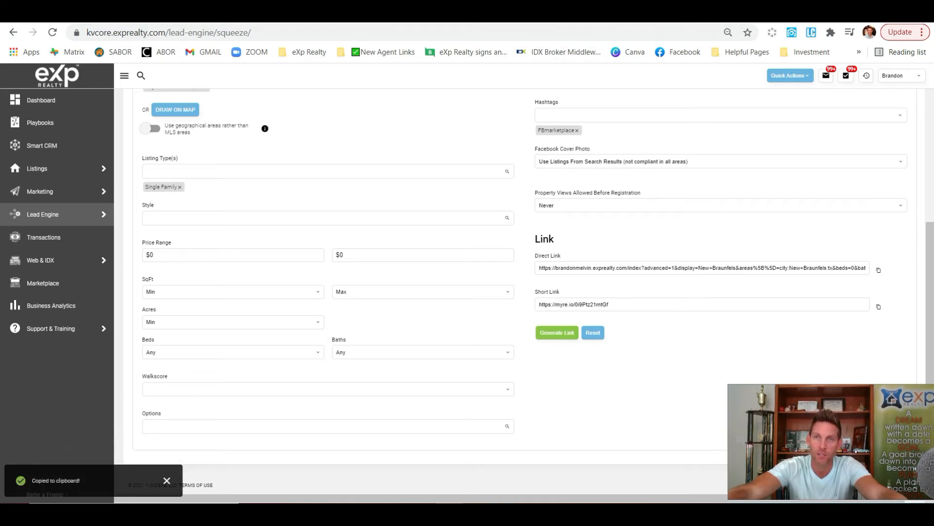
Paste the copied myre.io short link into the landing page's URL After Login field
{"action": "left_click", "coordinate": [671, 12]}
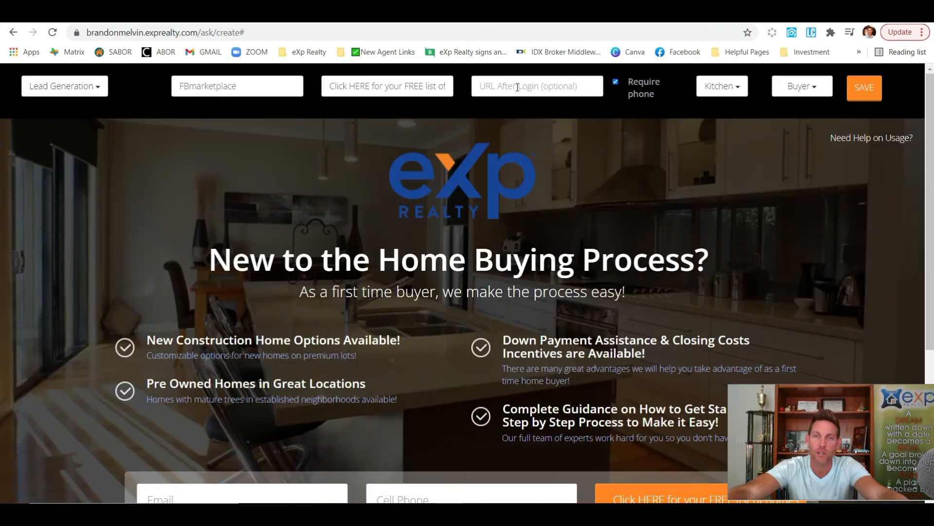
{"action": "left_click", "coordinate": [517, 88]}
{"action": "key", "text": "ctrl+v"}
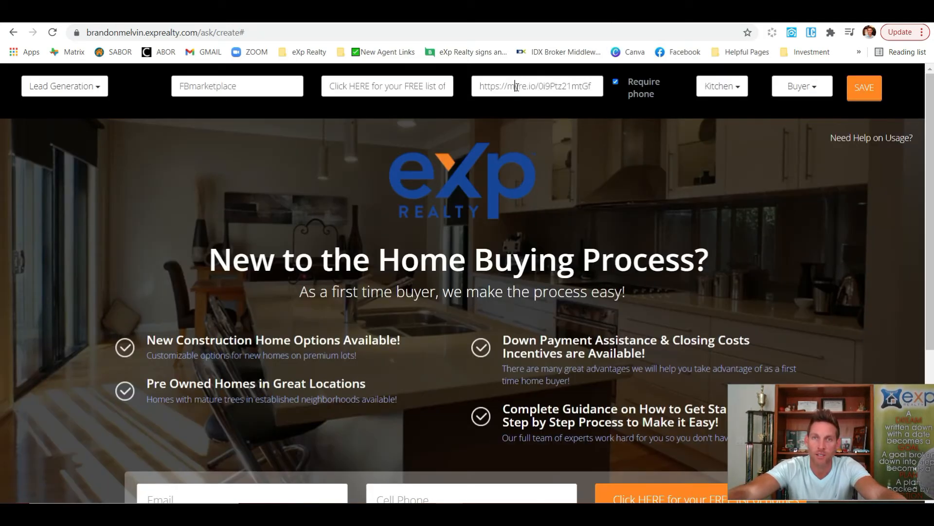
{"action": "triple_click", "coordinate": [516, 86]}
{"action": "right_click", "coordinate": [516, 87]}
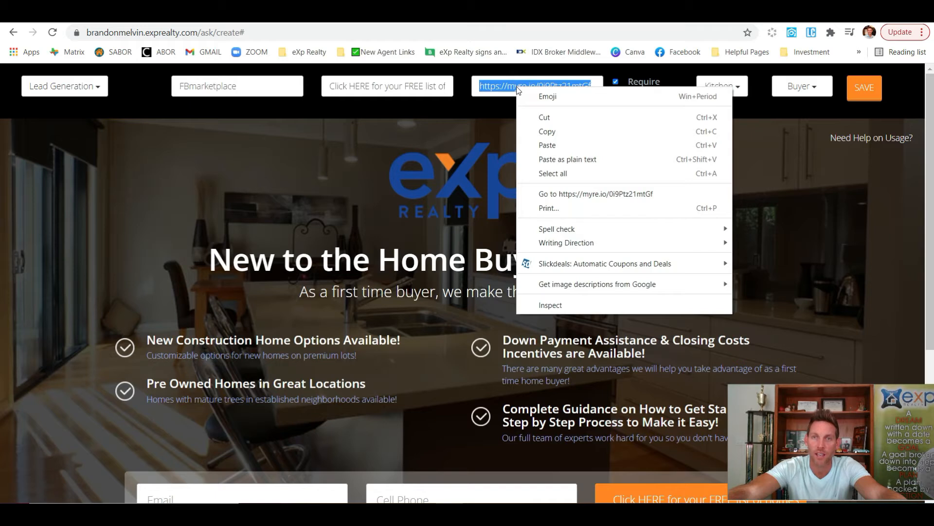
Preview the short link's New Braunfels listings, closing the chat popup that covers them
{"action": "left_click", "coordinate": [590, 195]}
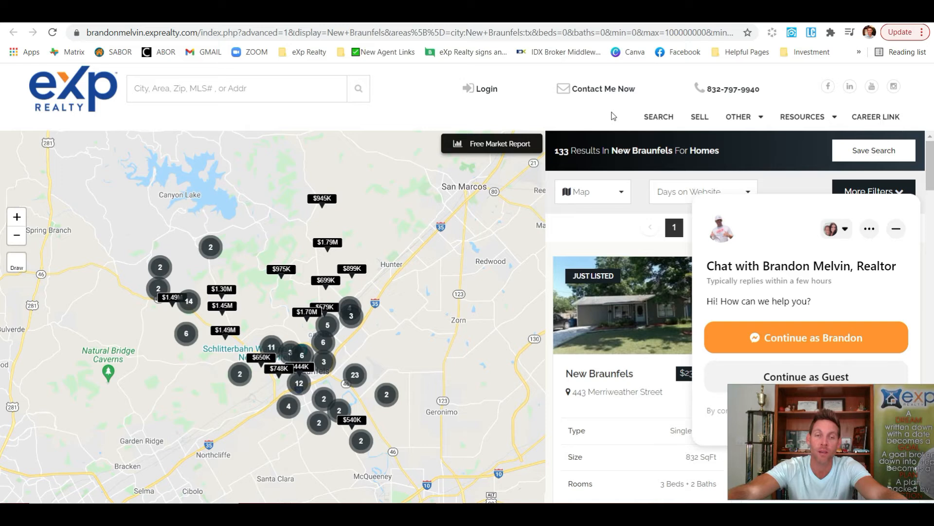
{"action": "scroll", "coordinate": [658, 282], "scroll_direction": "down", "scroll_amount": 1}
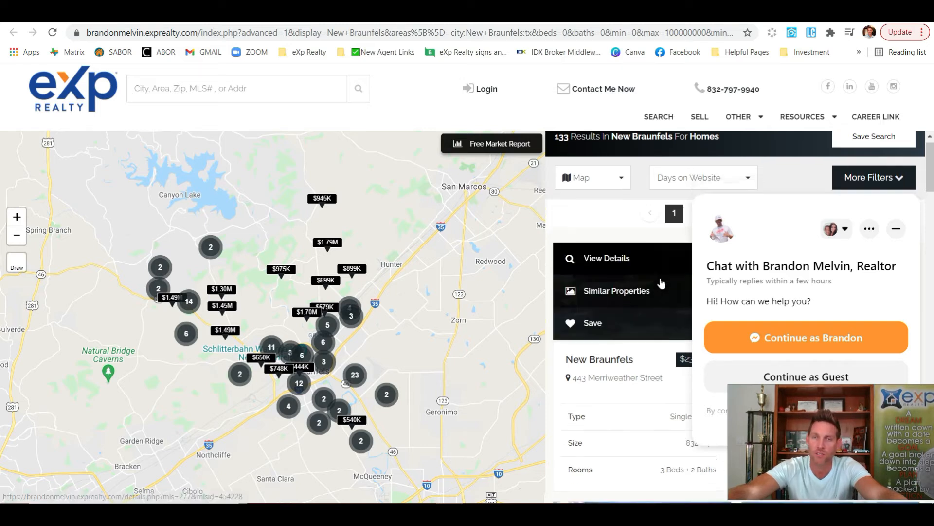
{"action": "scroll", "coordinate": [660, 284], "scroll_direction": "down", "scroll_amount": 1}
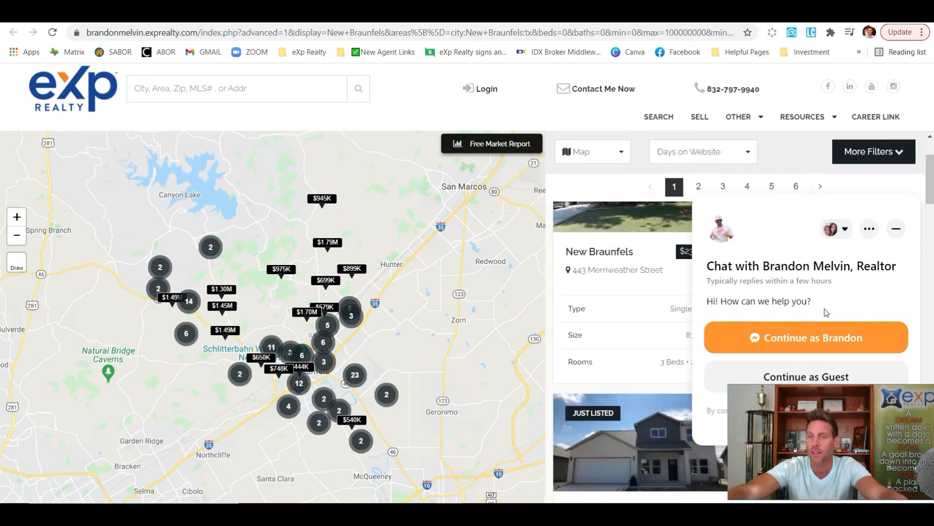
{"action": "left_click", "coordinate": [896, 228]}
{"action": "scroll", "coordinate": [757, 292], "scroll_direction": "up", "scroll_amount": 2}
{"action": "scroll", "coordinate": [759, 272], "scroll_direction": "down", "scroll_amount": 1}
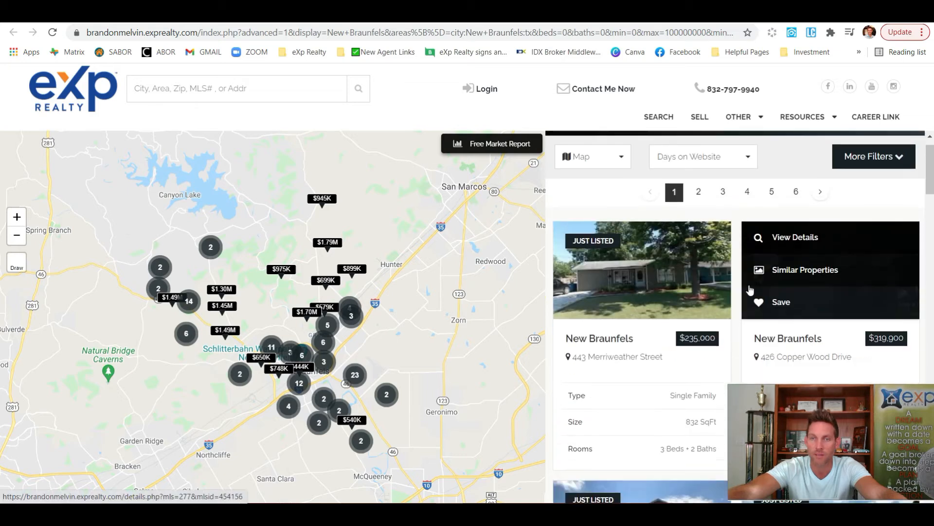
{"action": "scroll", "coordinate": [769, 268], "scroll_direction": "down", "scroll_amount": 5}
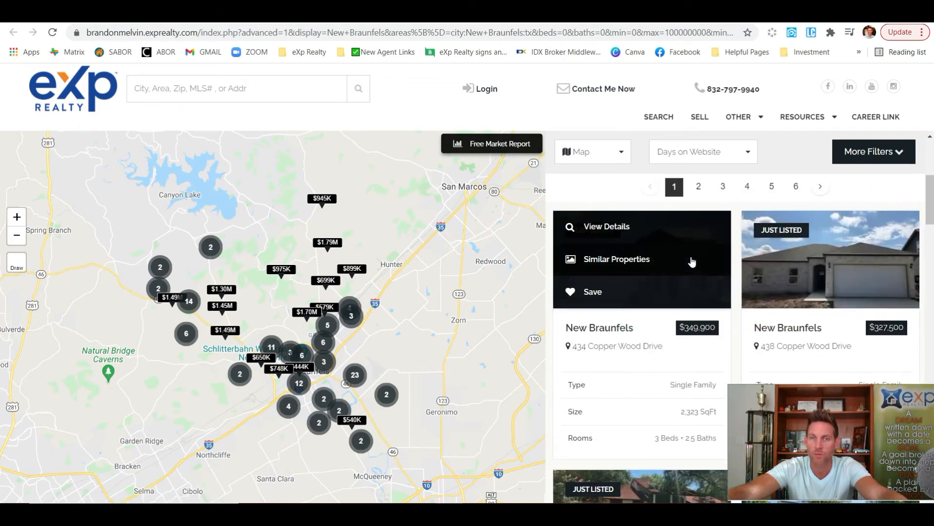
{"action": "scroll", "coordinate": [779, 263], "scroll_direction": "down", "scroll_amount": 5}
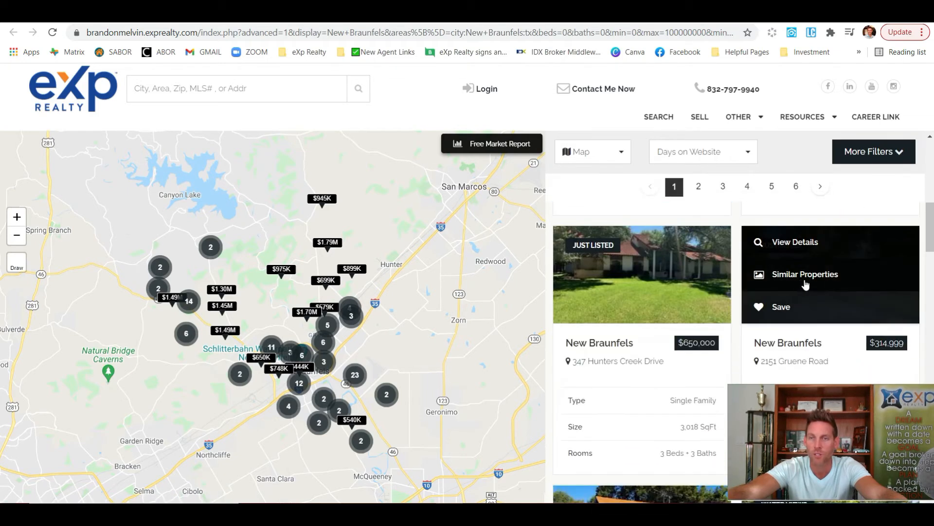
{"action": "scroll", "coordinate": [715, 280], "scroll_direction": "down", "scroll_amount": 4}
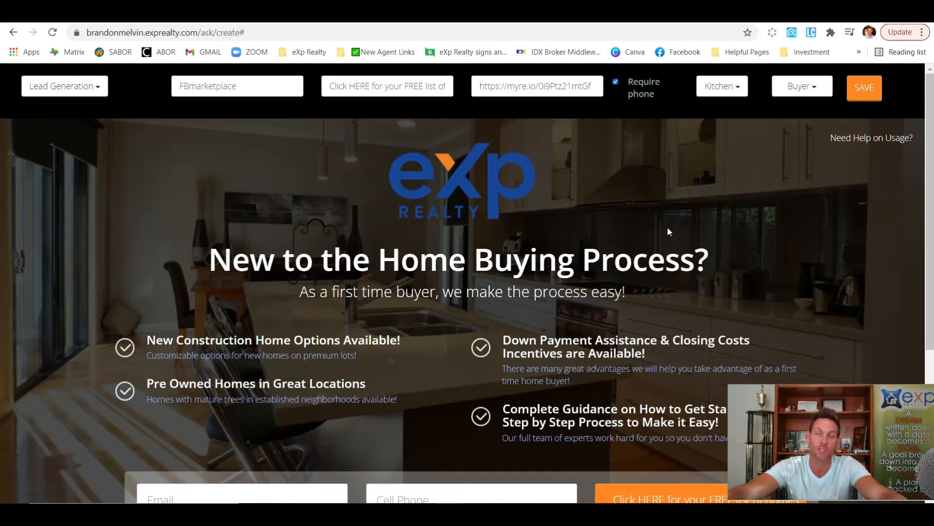
Save the buyer landing page, confirm the alert, and select its final URL to copy
{"action": "left_click", "coordinate": [854, 99]}
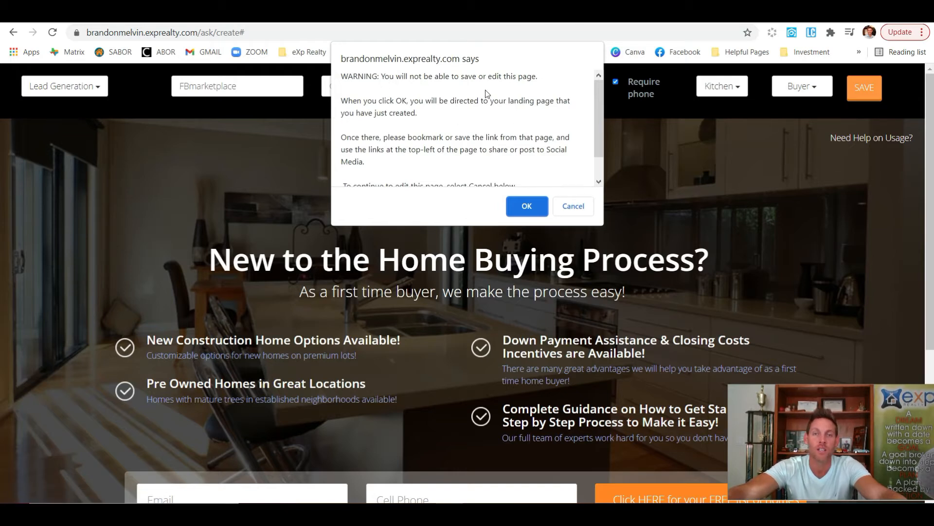
{"action": "scroll", "coordinate": [490, 94], "scroll_direction": "down", "scroll_amount": 1}
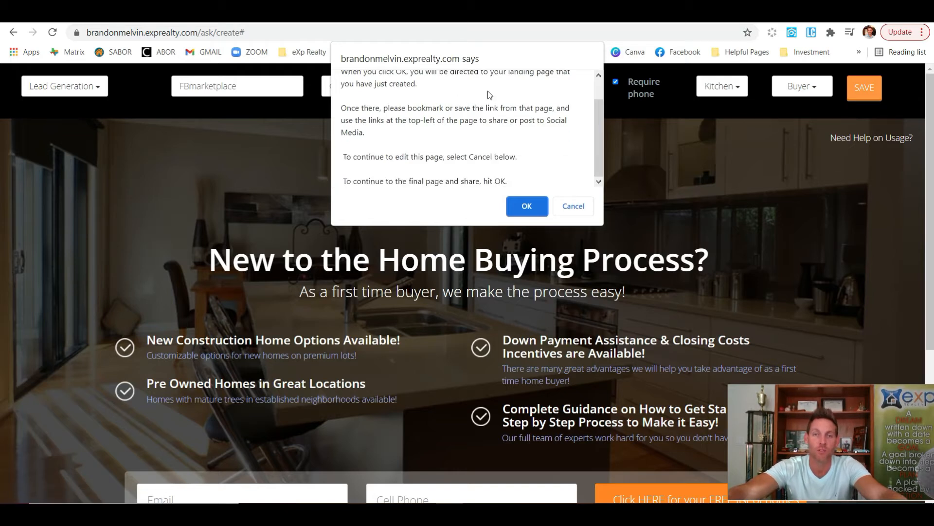
{"action": "left_click", "coordinate": [528, 206]}
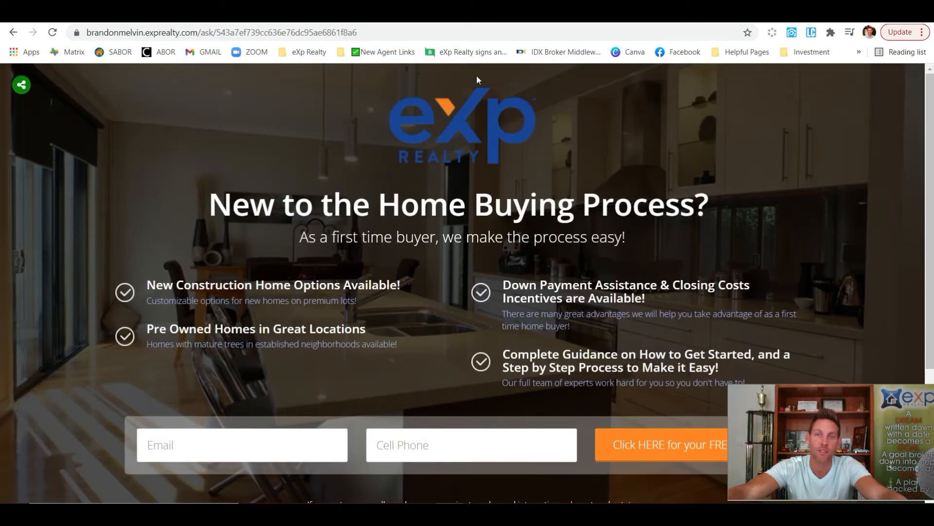
{"action": "double_click", "coordinate": [448, 37]}
{"action": "triple_click", "coordinate": [449, 37]}
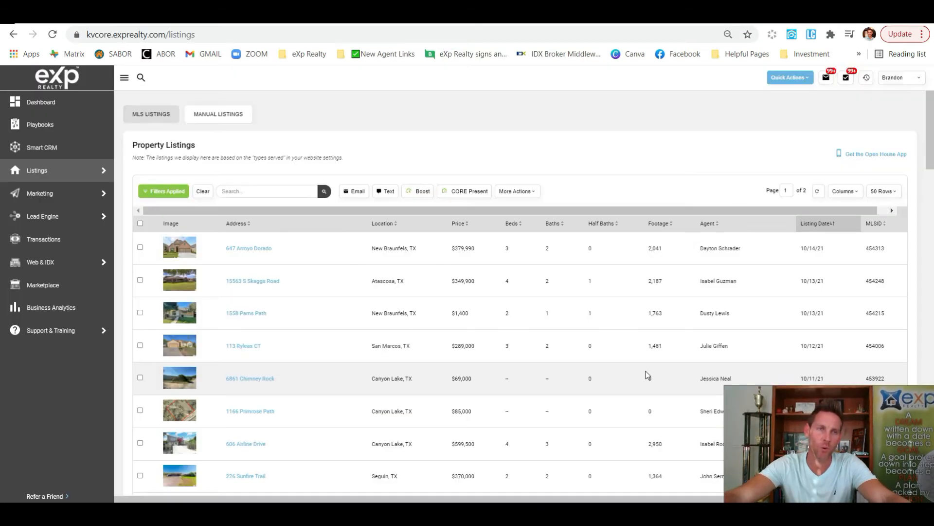
{"action": "mouse_move", "coordinate": [40, 178]}
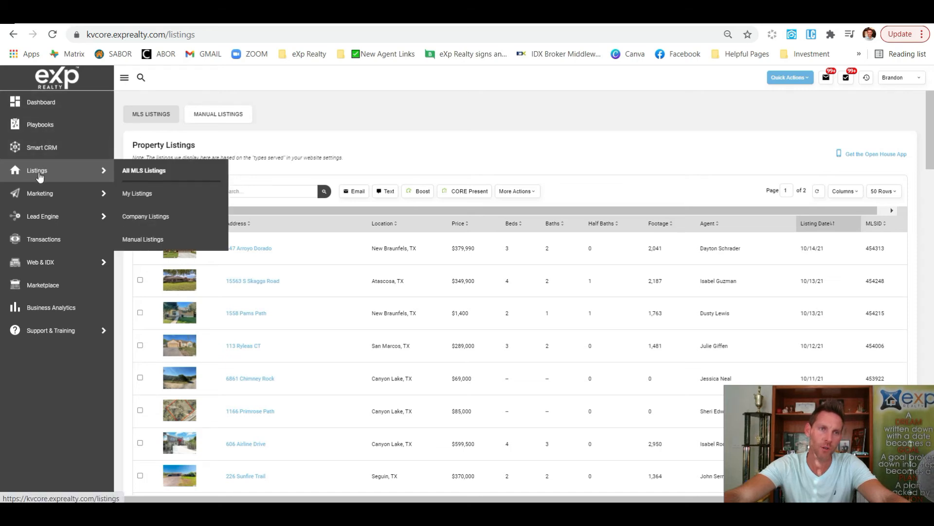
{"action": "left_click", "coordinate": [158, 219]}
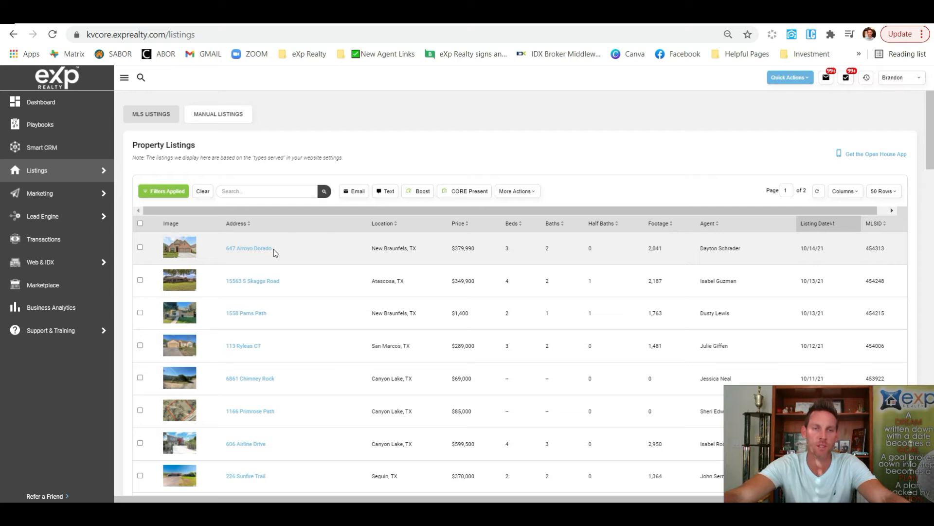
{"action": "left_click", "coordinate": [251, 248]}
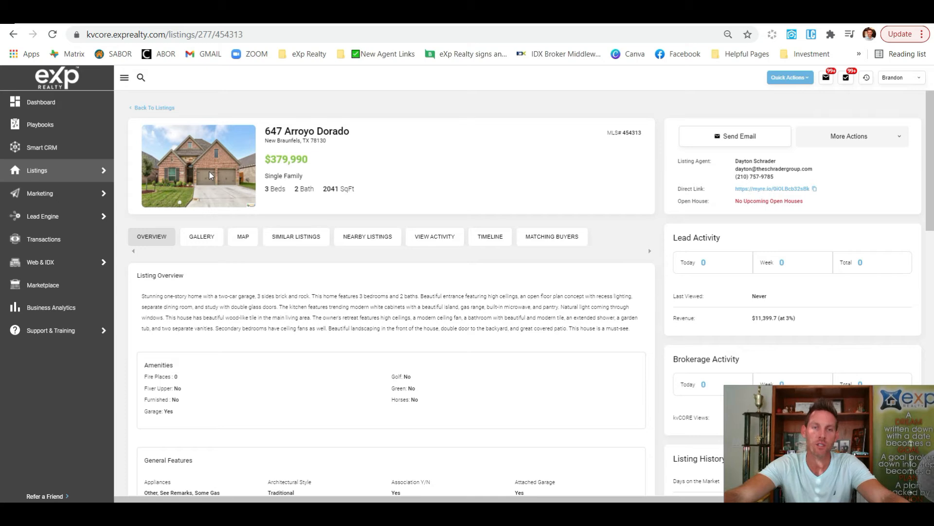
{"action": "left_click", "coordinate": [201, 238]}
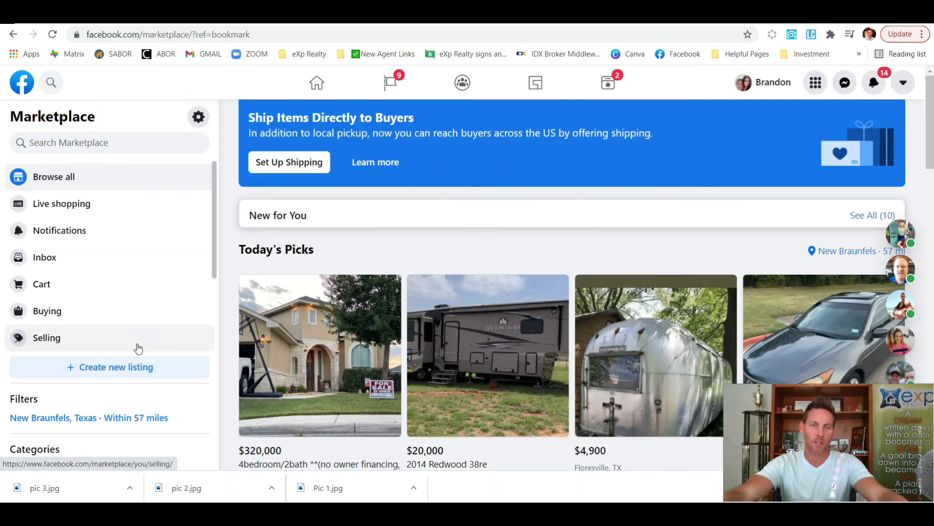
Start a new Item for Sale Marketplace listing and go to its Title field
{"action": "left_click", "coordinate": [114, 368]}
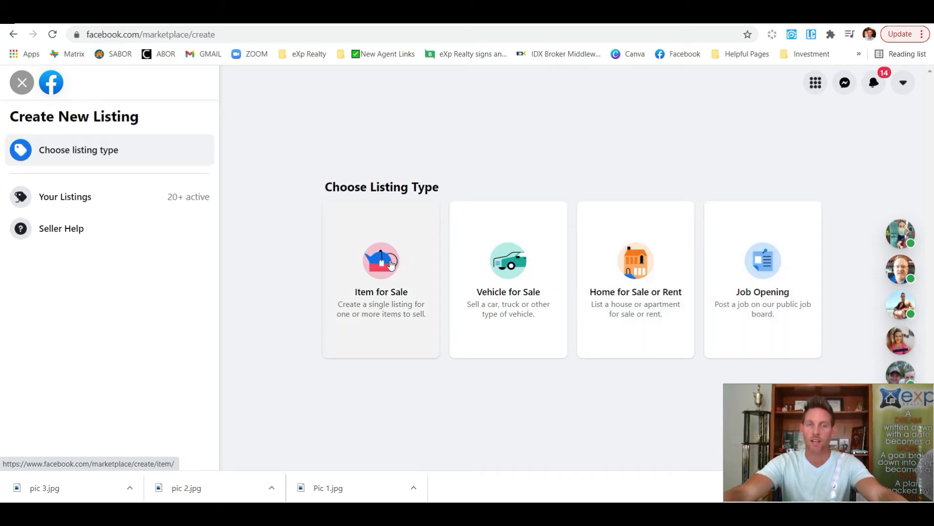
{"action": "left_click", "coordinate": [389, 267]}
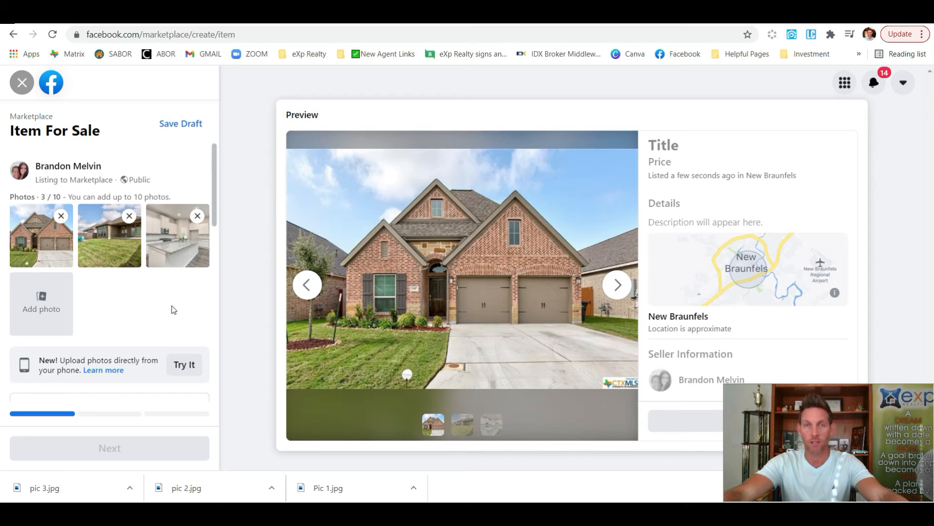
{"action": "scroll", "coordinate": [146, 341], "scroll_direction": "down", "scroll_amount": 1}
{"action": "left_click", "coordinate": [92, 357]}
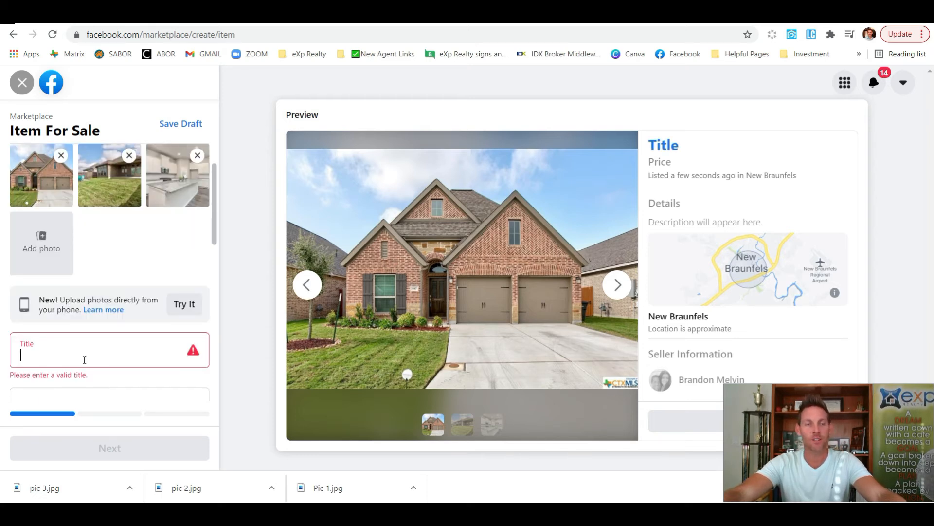
Paste the title 'Hot Home Available with AMAZING kitchen' and enter price 379,990
{"action": "type", "text": "Hot Home Available with AMAZING kitchen"}
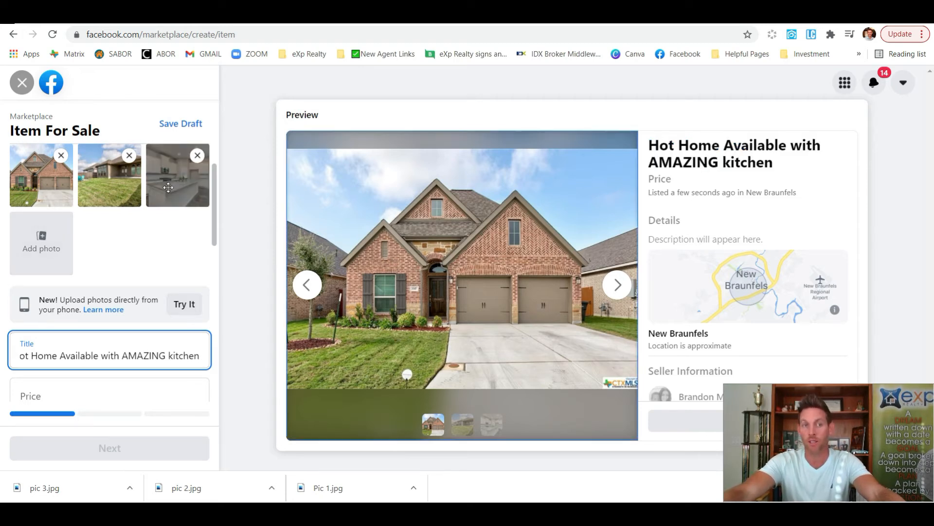
{"action": "scroll", "coordinate": [144, 214], "scroll_direction": "down", "scroll_amount": 4}
{"action": "left_click", "coordinate": [143, 218]}
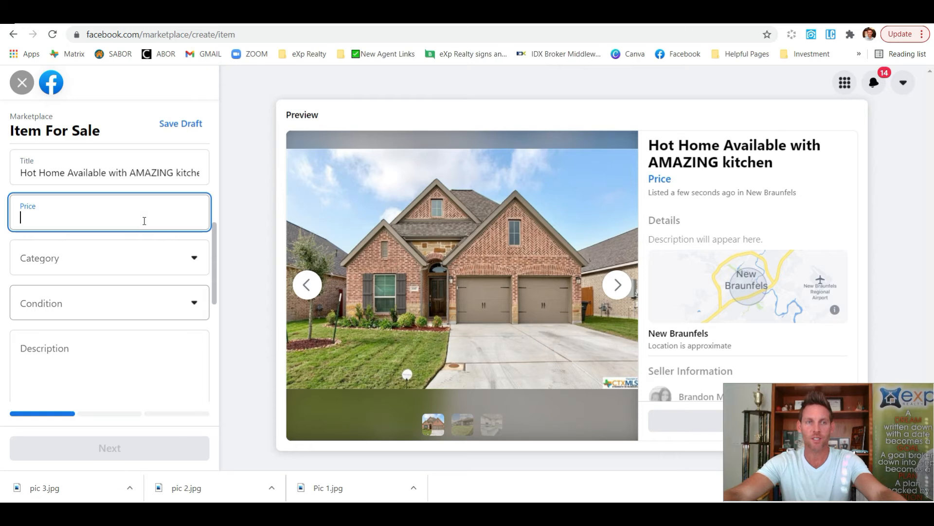
{"action": "type", "text": "379,990"}
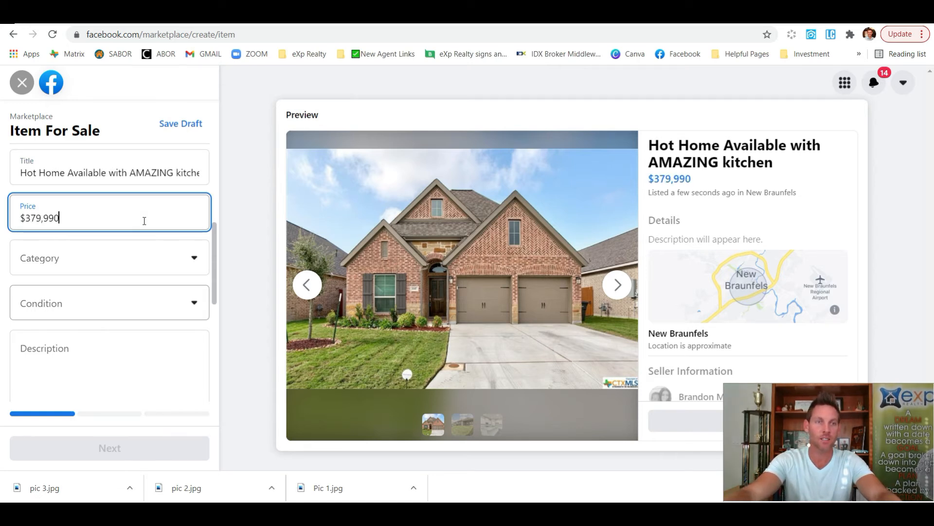
Choose Miscellaneous as the category and Used - Like New as the condition
{"action": "left_click", "coordinate": [194, 259]}
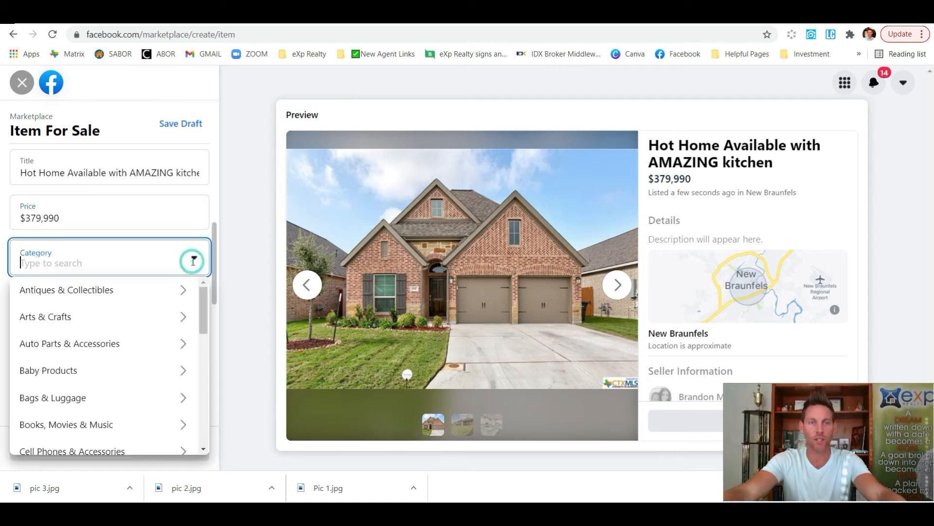
{"action": "scroll", "coordinate": [149, 333], "scroll_direction": "down", "scroll_amount": 1}
{"action": "scroll", "coordinate": [148, 333], "scroll_direction": "down", "scroll_amount": 5}
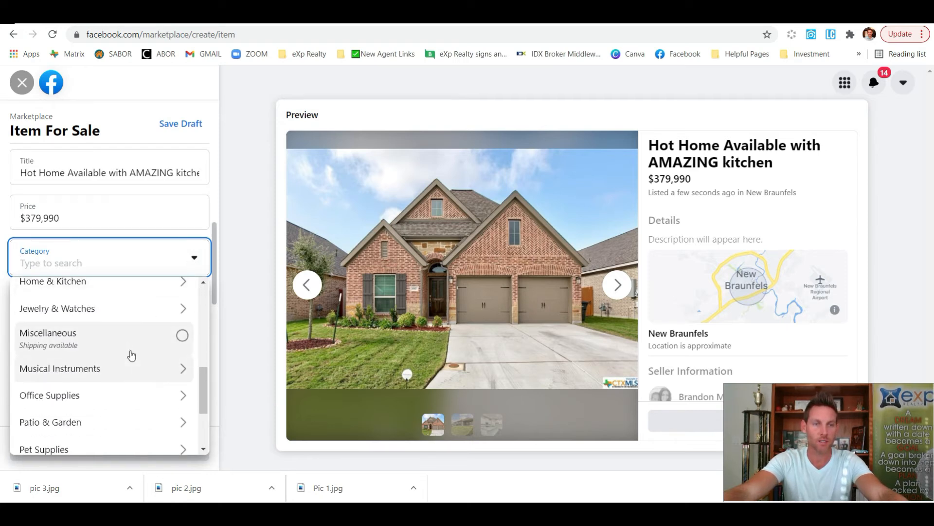
{"action": "left_click", "coordinate": [174, 339]}
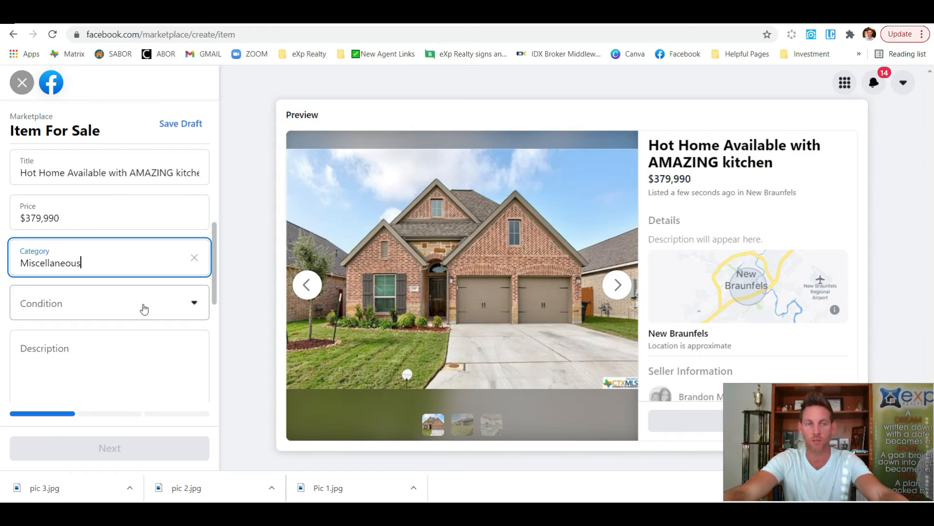
{"action": "left_click", "coordinate": [174, 302]}
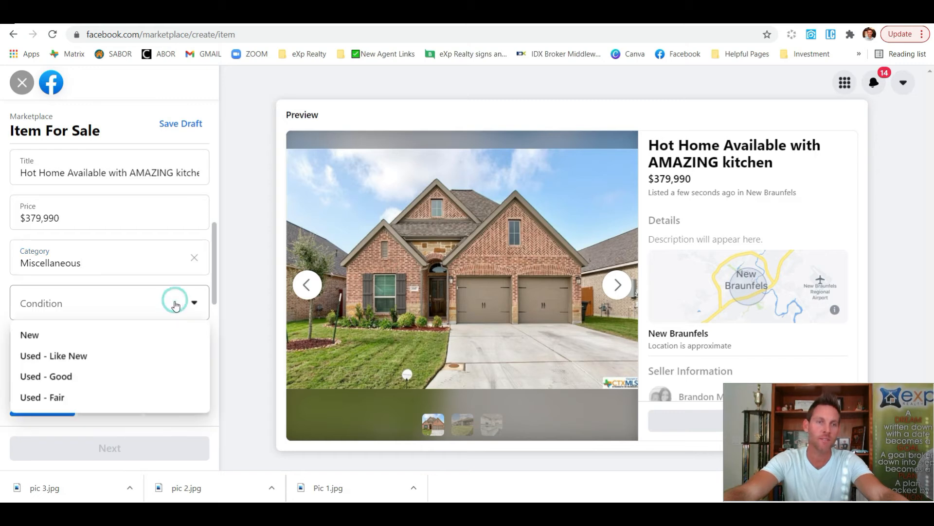
{"action": "left_click", "coordinate": [93, 358]}
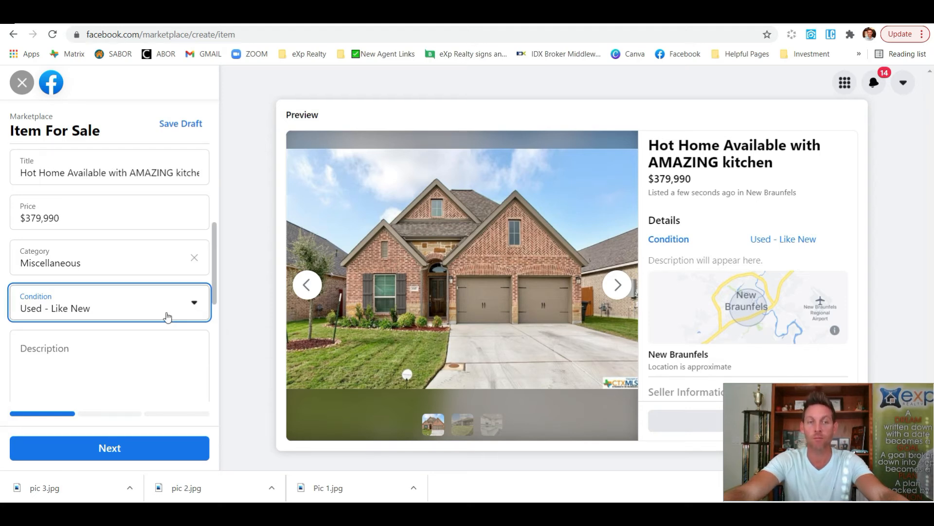
Paste the home description, then the buyer perks, contact line and landing page link below it
{"action": "left_click", "coordinate": [88, 346]}
{"action": "type", "text": "This home features 3 bedrooms and 2 baths. Beautiful entrance featuring high ceilings, an open floor plan concept with recess lighting, separate dining room, and study with double glass doors. The kitchen features trending modern white cabinets with a beautiful island, gas range, built-in microwave, and pantry."}
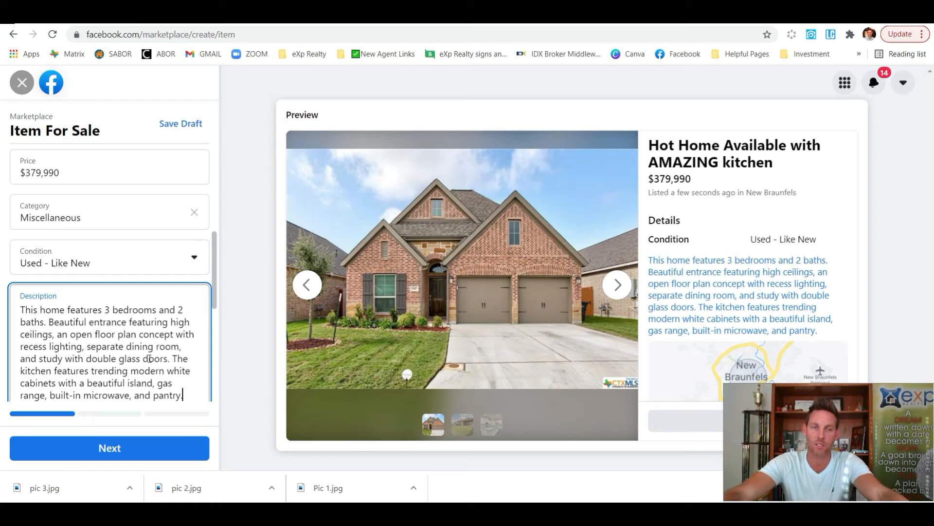
{"action": "key", "text": "Return"}
{"action": "key", "text": "Return"}
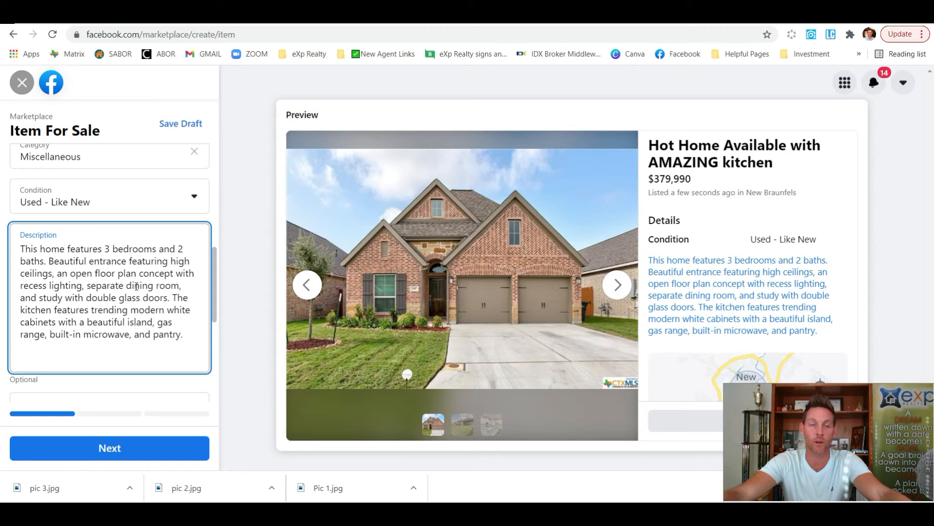
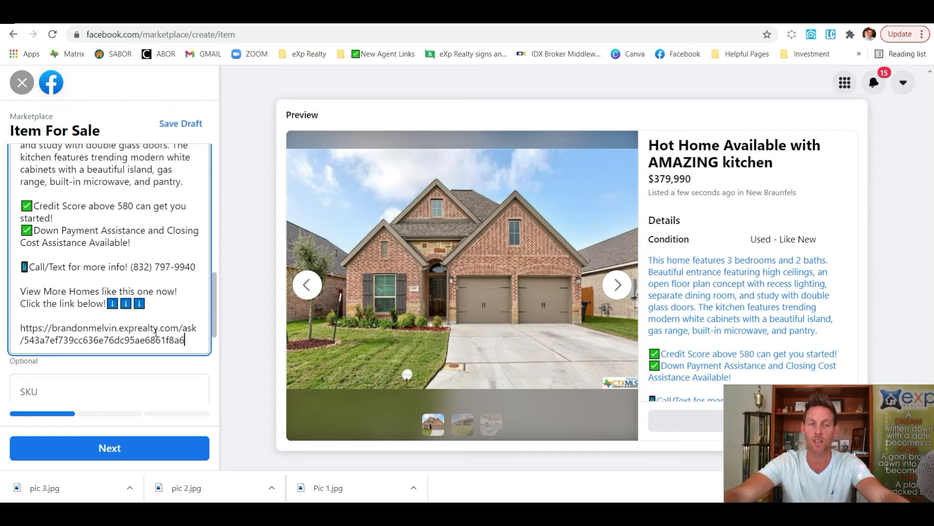
{"action": "scroll", "coordinate": [204, 235], "scroll_direction": "down", "scroll_amount": 1}
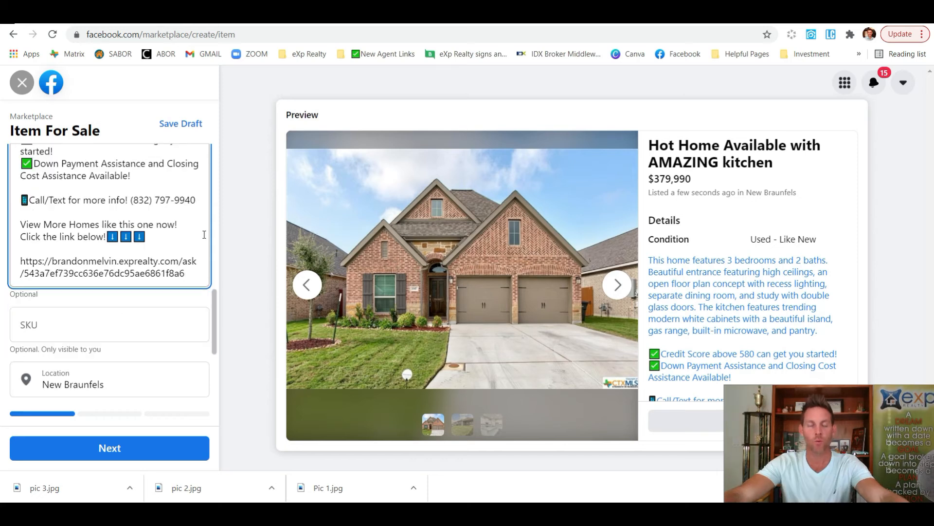
{"action": "scroll", "coordinate": [204, 235], "scroll_direction": "down", "scroll_amount": 3}
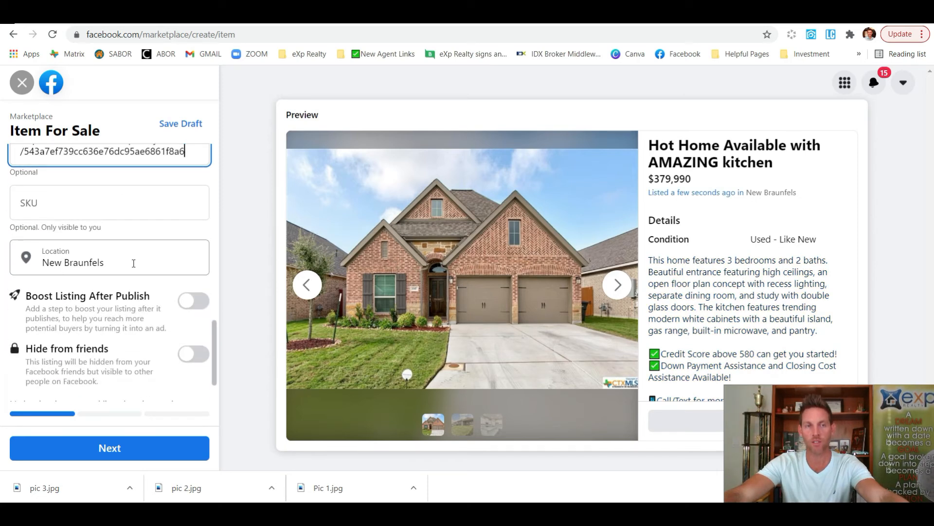
{"action": "scroll", "coordinate": [90, 263], "scroll_direction": "down", "scroll_amount": 1}
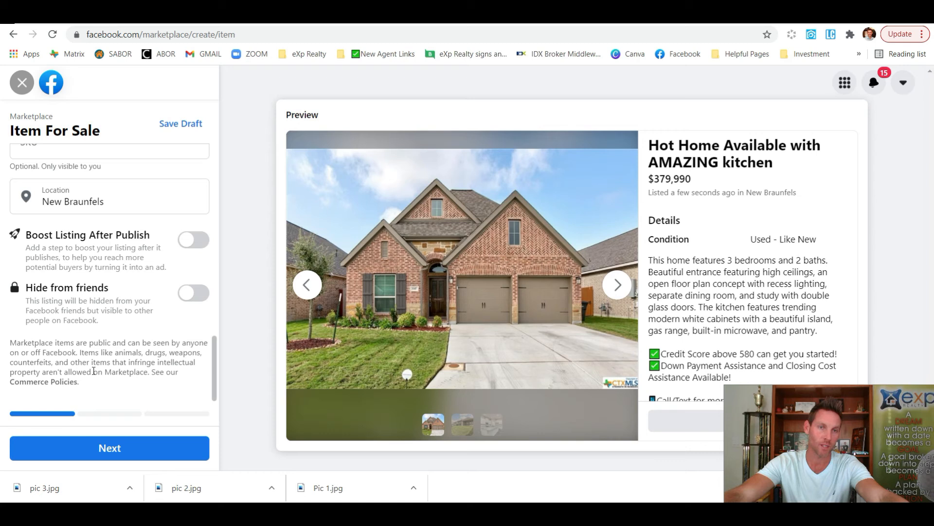
Continue past item details and delivery options, skip the groups, and publish the listing
{"action": "left_click", "coordinate": [117, 449]}
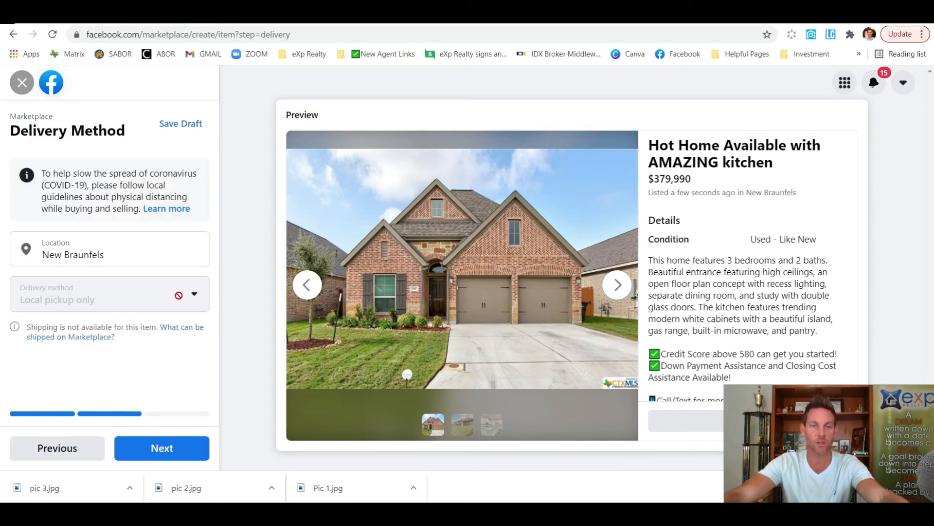
{"action": "left_click", "coordinate": [171, 452]}
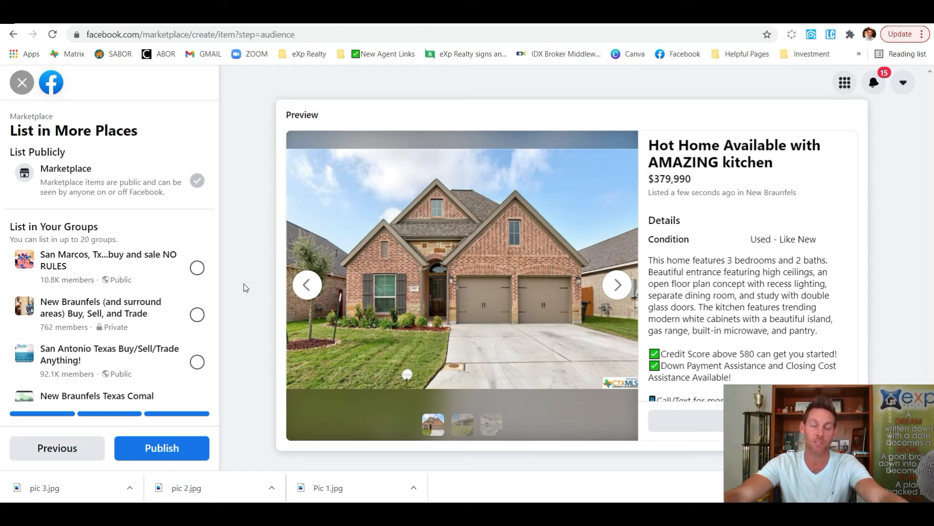
{"action": "scroll", "coordinate": [209, 320], "scroll_direction": "down", "scroll_amount": 5}
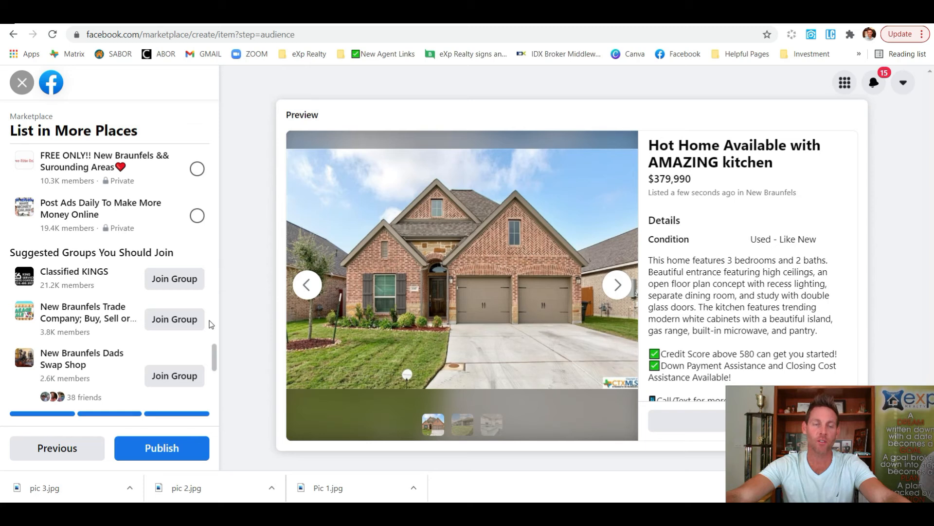
{"action": "left_click", "coordinate": [165, 448]}
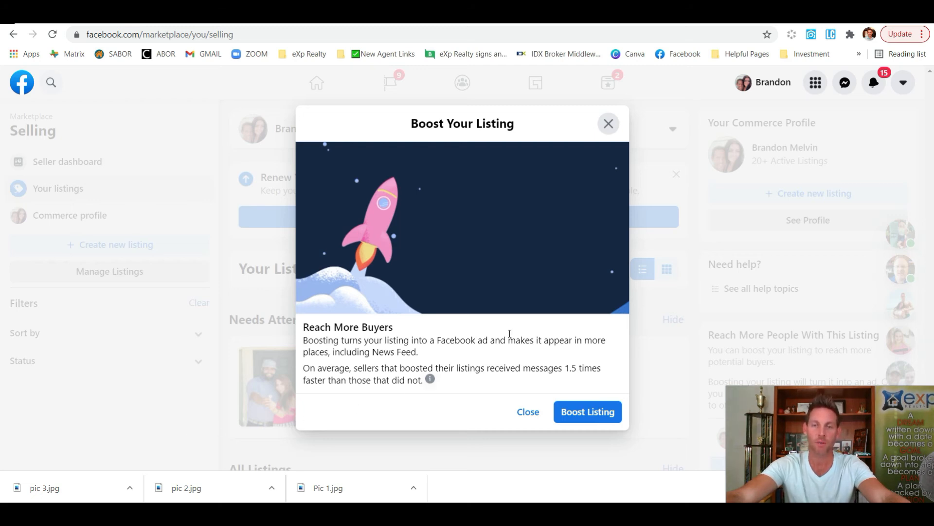
Close the Boost Your Listing offer without boosting
{"action": "left_click", "coordinate": [527, 413]}
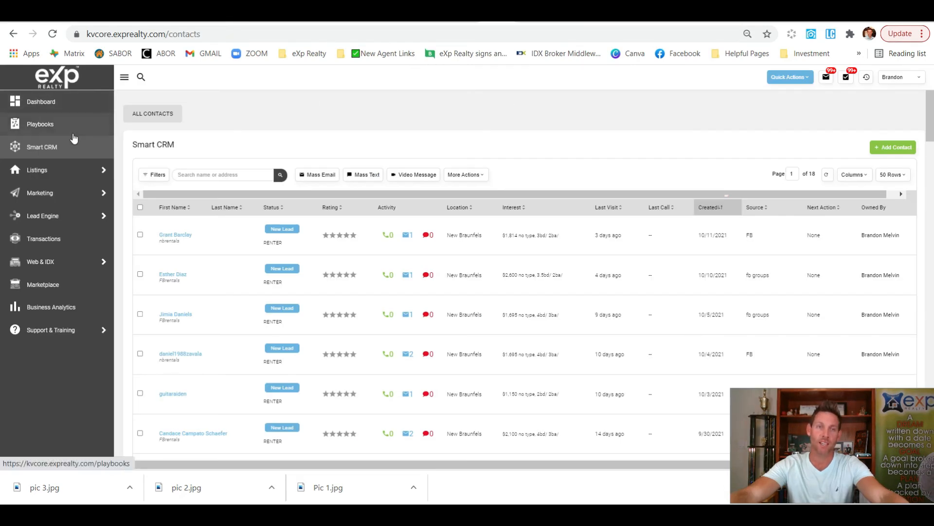
Go to Smart Campaigns, switch to the kvCORE Library, and open Default New Lead - Buyer
{"action": "mouse_move", "coordinate": [68, 197]}
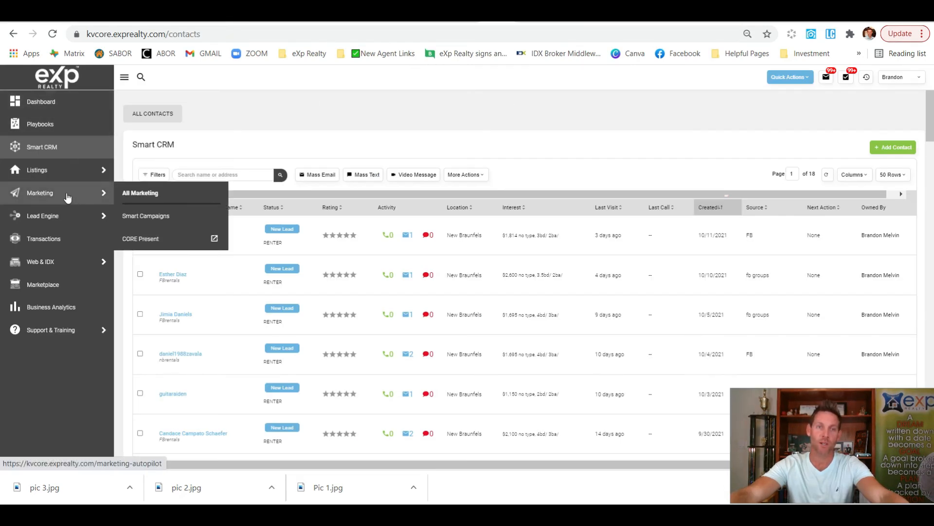
{"action": "left_click", "coordinate": [159, 221]}
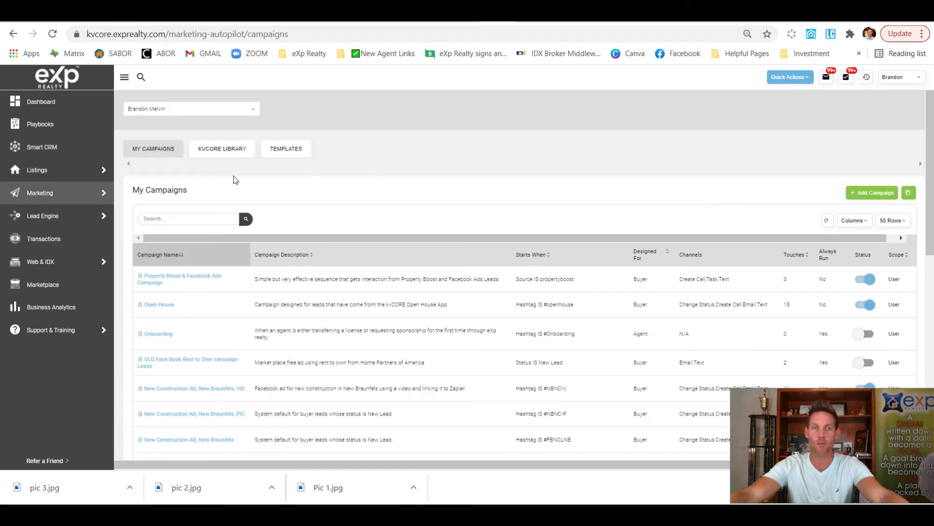
{"action": "left_click", "coordinate": [213, 151]}
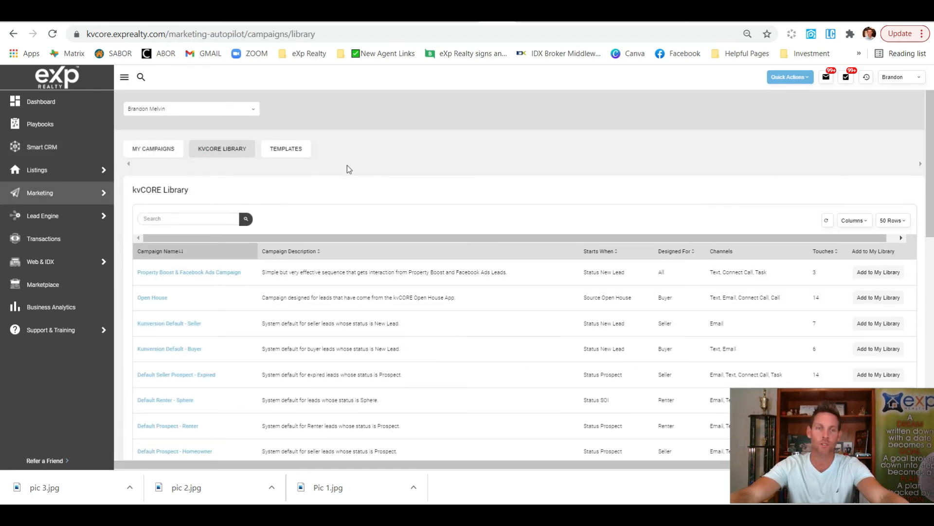
{"action": "scroll", "coordinate": [207, 347], "scroll_direction": "down", "scroll_amount": 5}
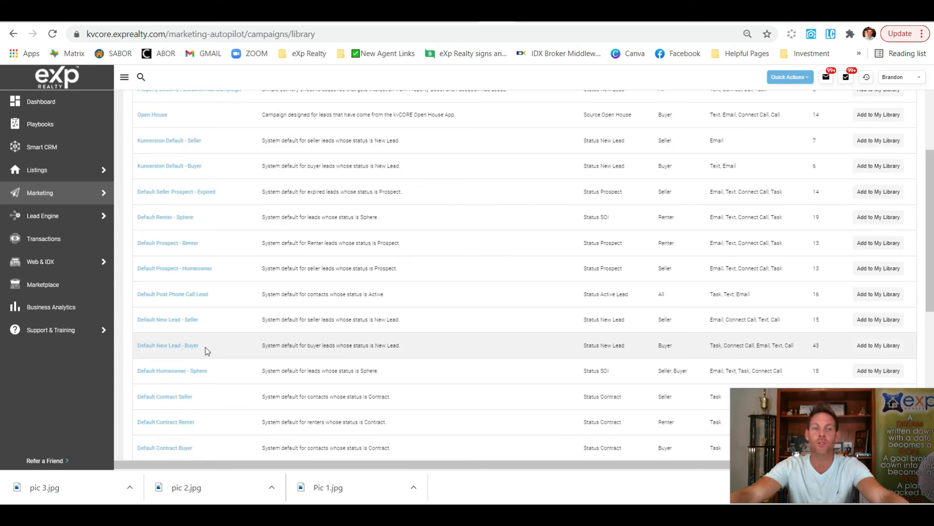
{"action": "left_click", "coordinate": [191, 347]}
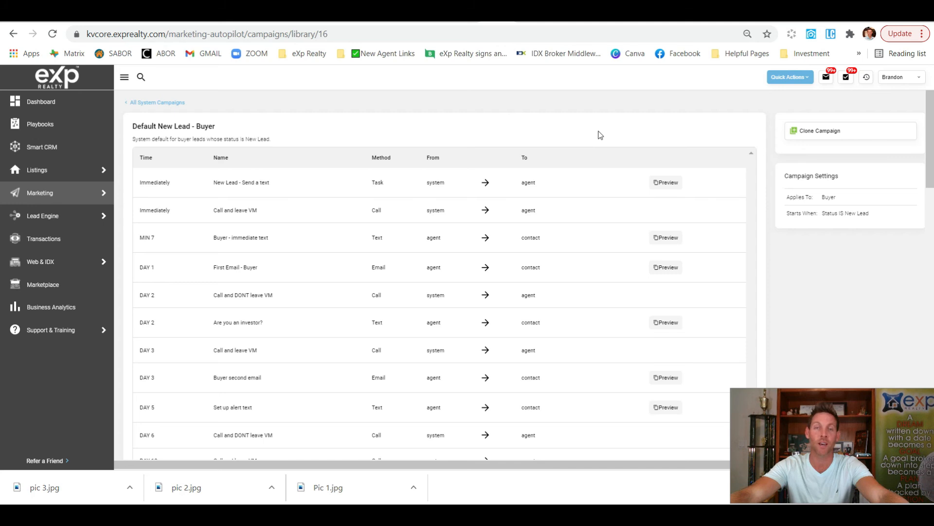
Clone the campaign with a 'Hashtag is FBmarketplace' trigger and continue to Buyer targeting
{"action": "left_click", "coordinate": [851, 136]}
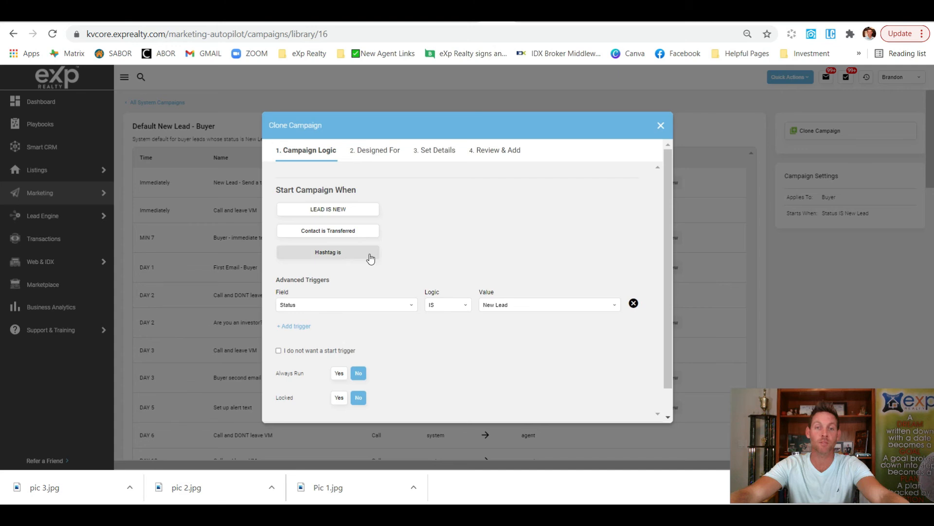
{"action": "left_click", "coordinate": [351, 257]}
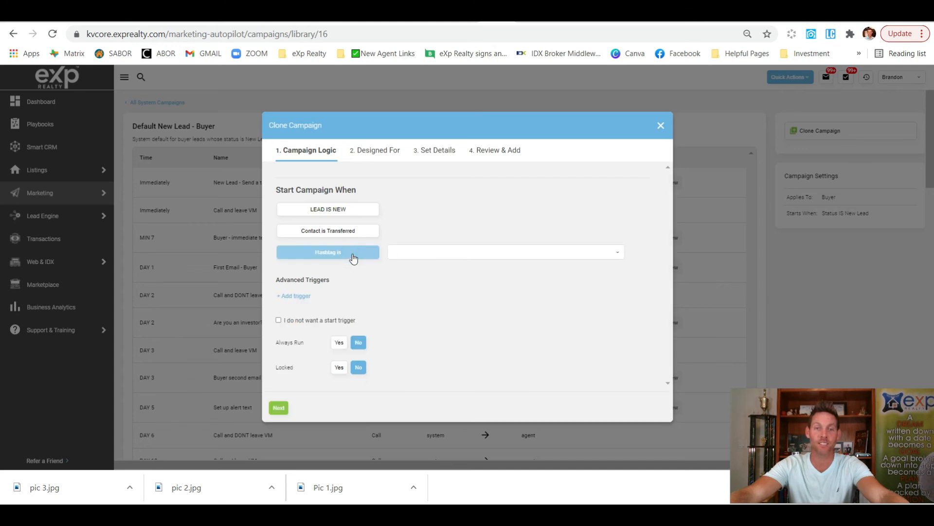
{"action": "left_click", "coordinate": [446, 250]}
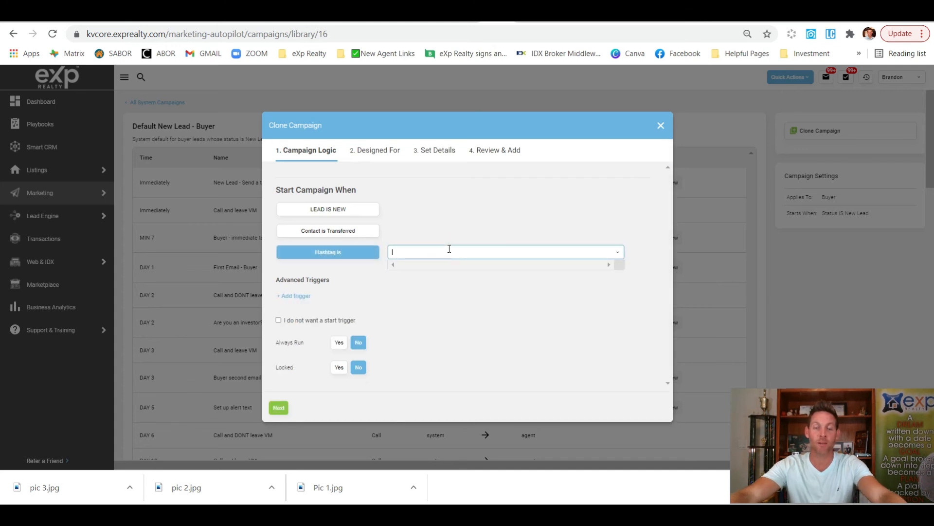
{"action": "type", "text": "FBmarket"}
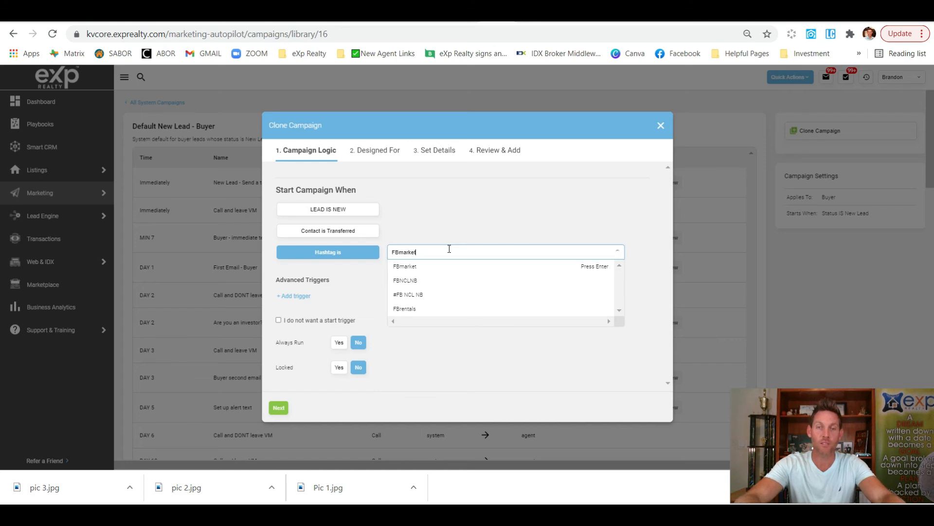
{"action": "type", "text": "place"}
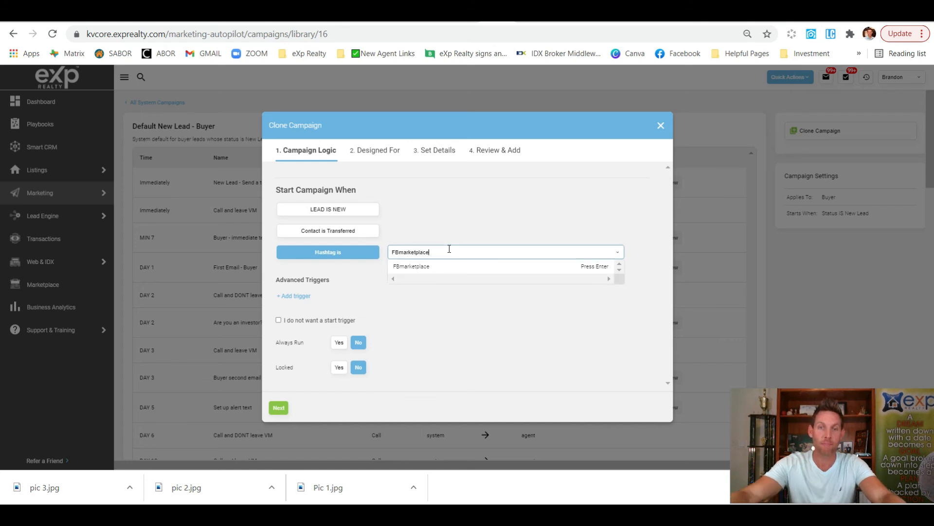
{"action": "left_click", "coordinate": [514, 267]}
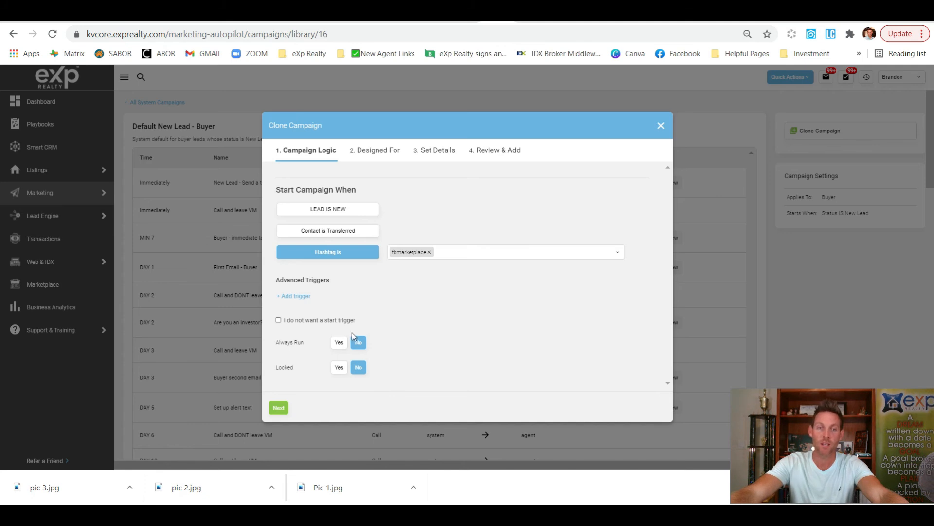
{"action": "left_click", "coordinate": [279, 407]}
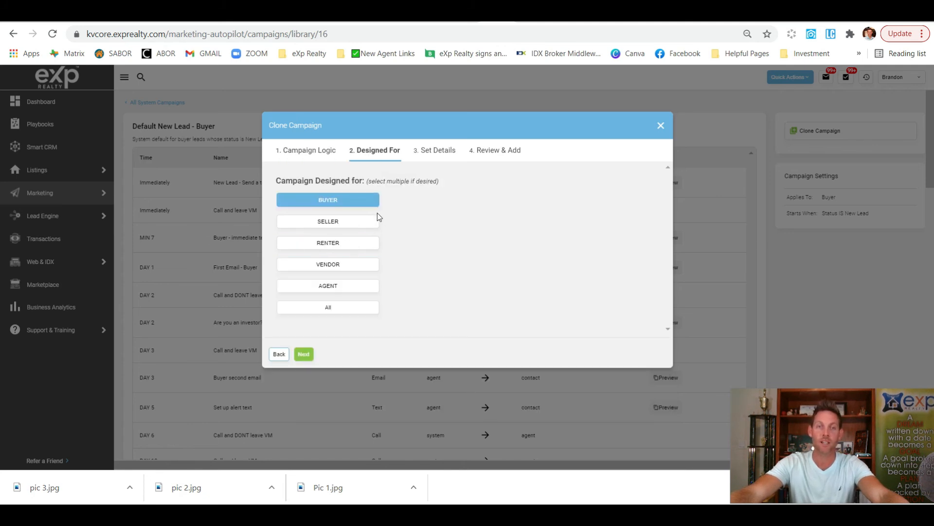
Name the clone 'FBmarketplace Buyer', paste the marketplace-leads description, and finish creating it
{"action": "left_click", "coordinate": [304, 354]}
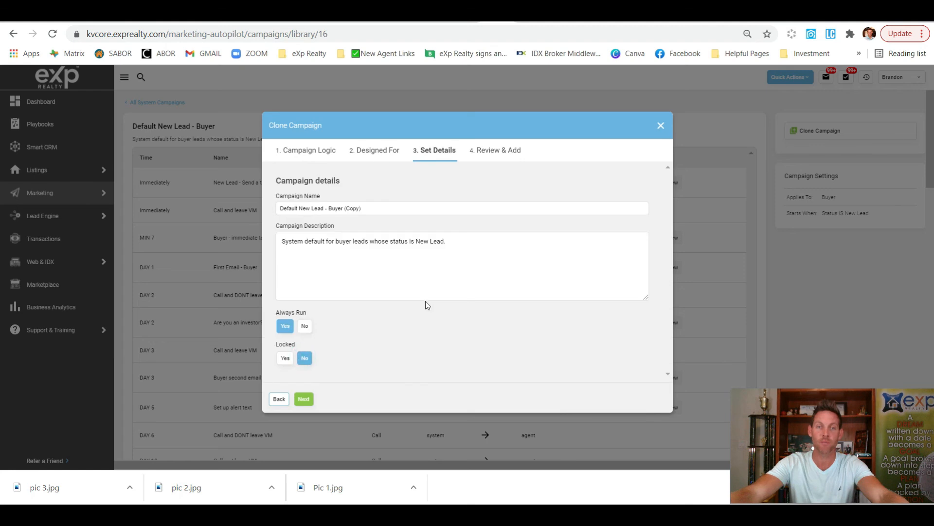
{"action": "left_click_drag", "start_coordinate": [375, 208], "coordinate": [249, 218]}
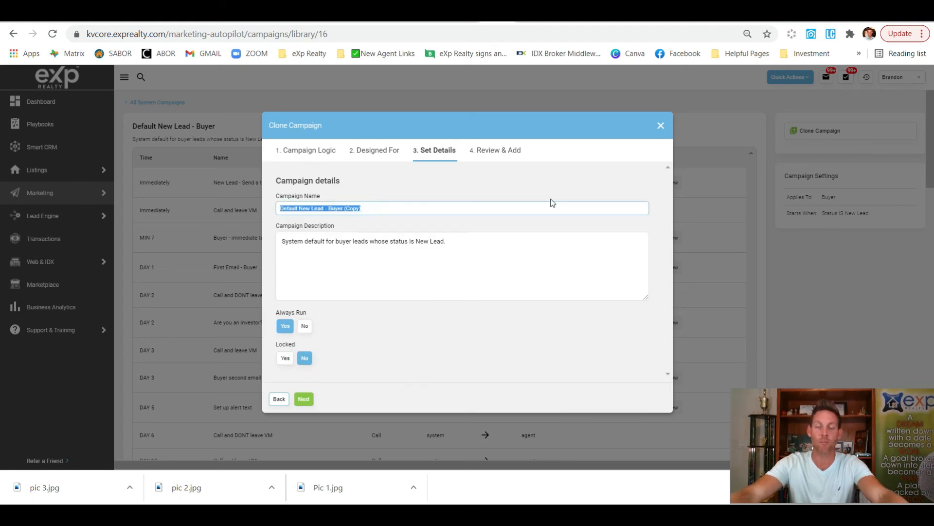
{"action": "type", "text": "FB"}
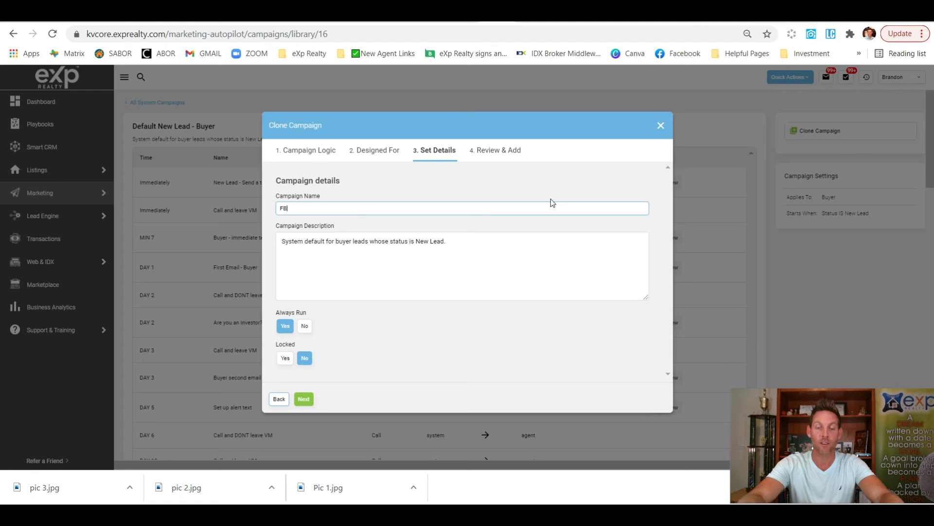
{"action": "type", "text": "marke"}
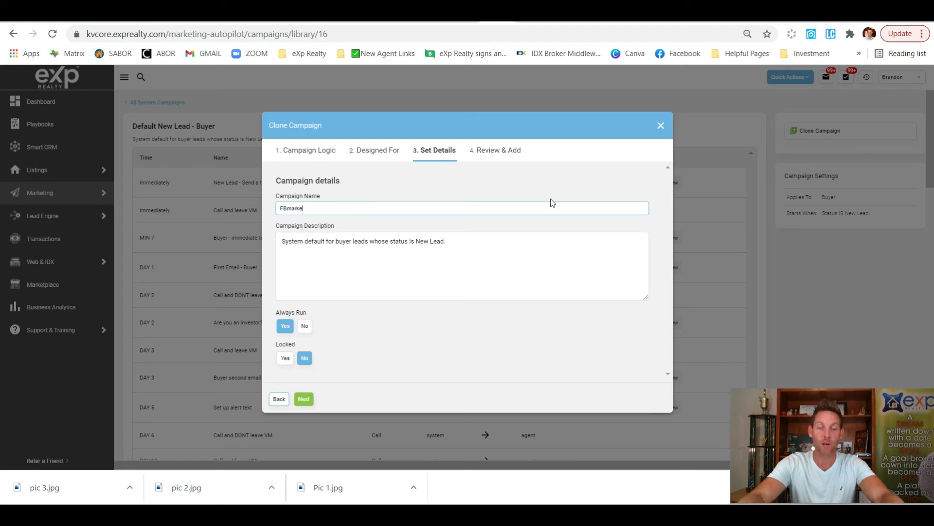
{"action": "type", "text": "tplace Bue"}
{"action": "type", "text": "yer"}
{"action": "triple_click", "coordinate": [501, 250]}
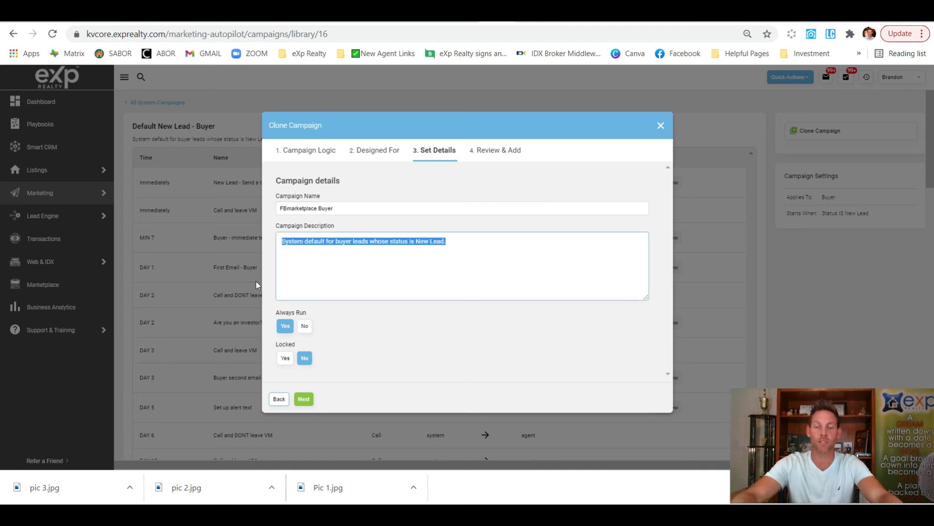
{"action": "type", "text": "Leads coming in from marketplace"}
{"action": "left_click", "coordinate": [305, 399]}
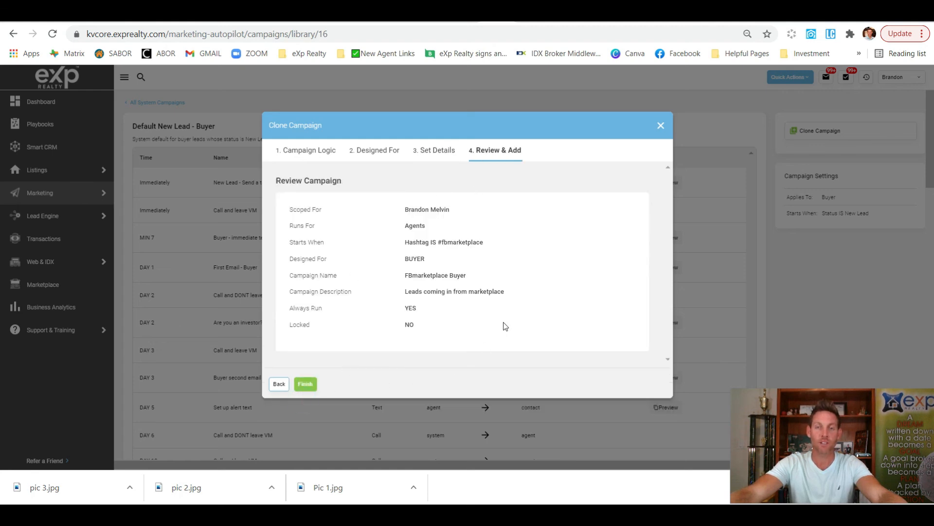
{"action": "left_click", "coordinate": [305, 385]}
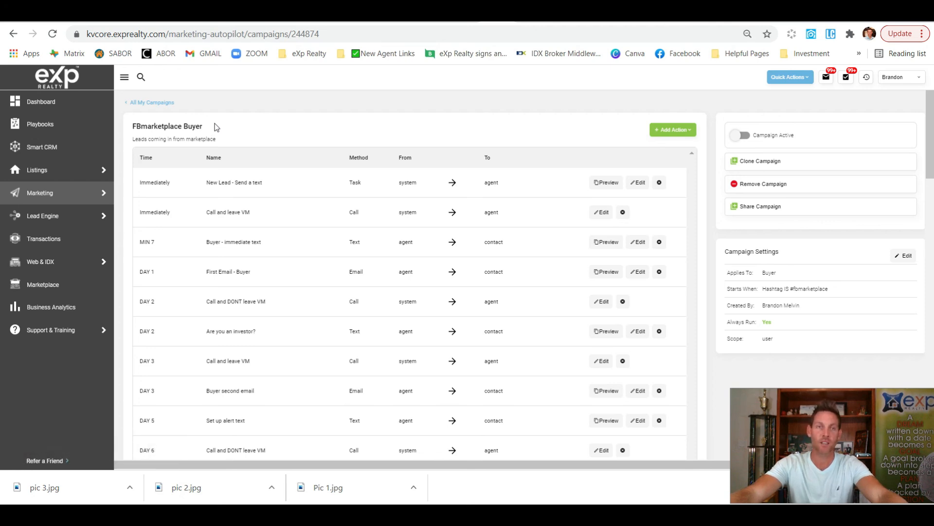
From All My Campaigns, switch the FBmarketplace Buyer campaign's Status on and confirm activation
{"action": "left_click", "coordinate": [155, 102]}
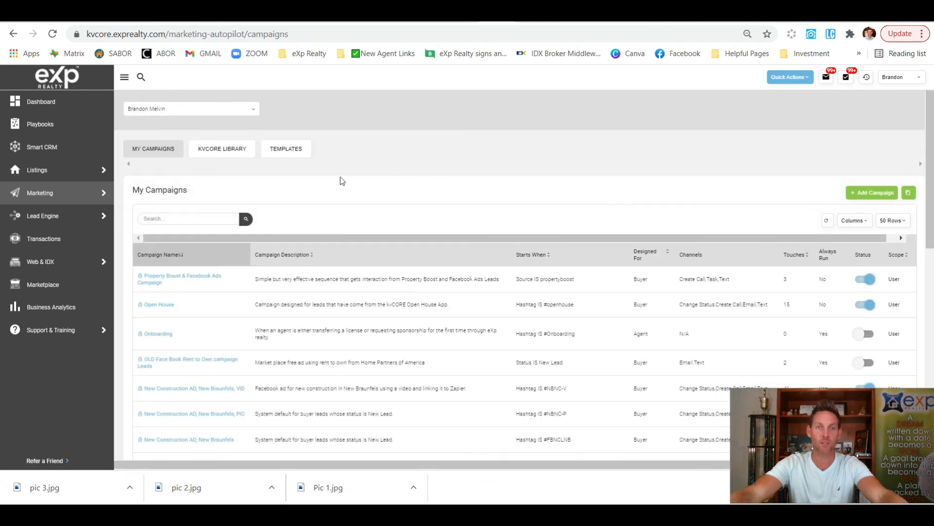
{"action": "scroll", "coordinate": [358, 187], "scroll_direction": "down", "scroll_amount": 6}
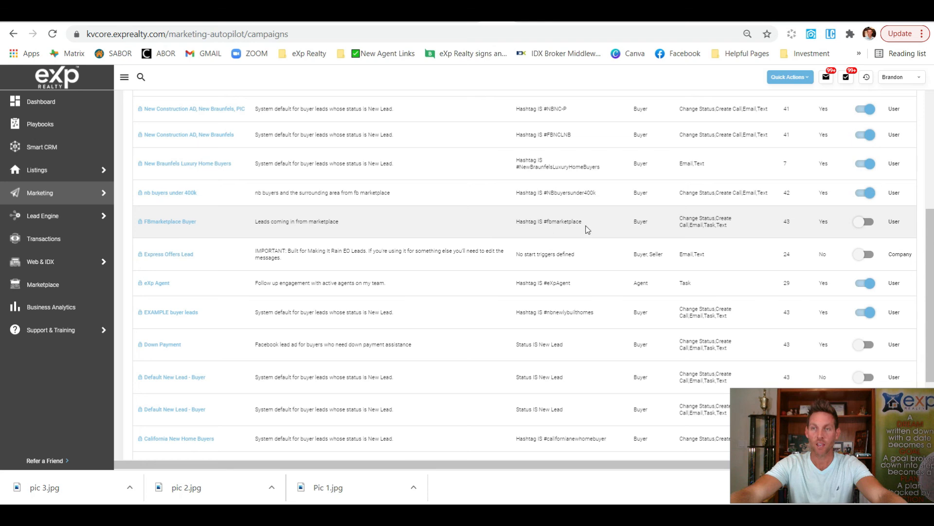
{"action": "left_click", "coordinate": [867, 222]}
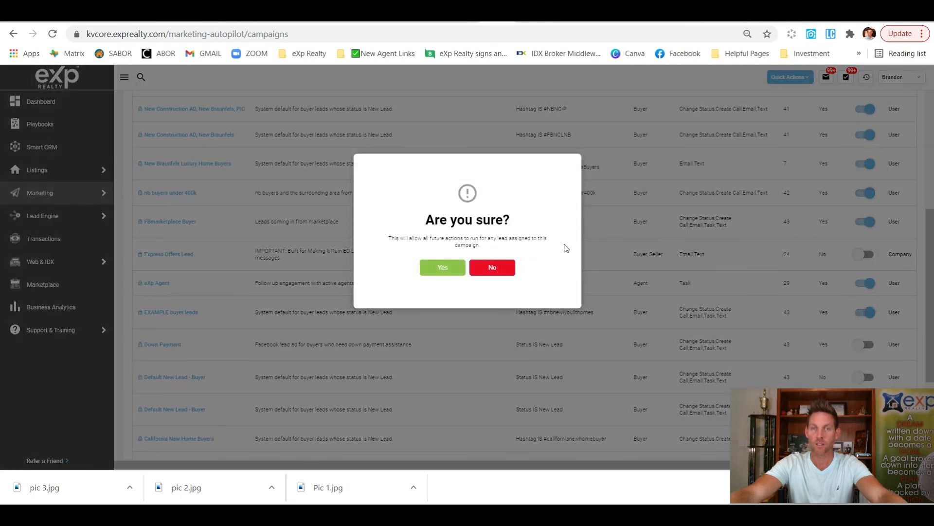
{"action": "left_click", "coordinate": [441, 270]}
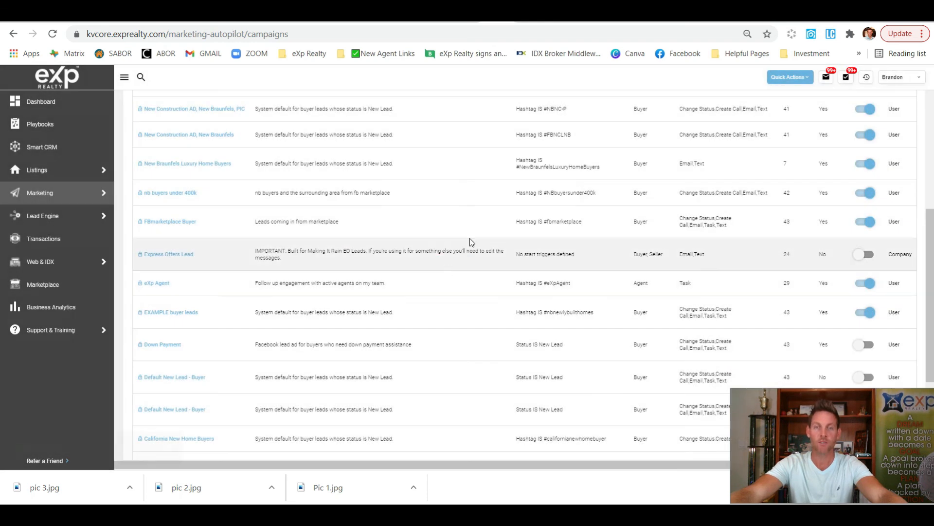